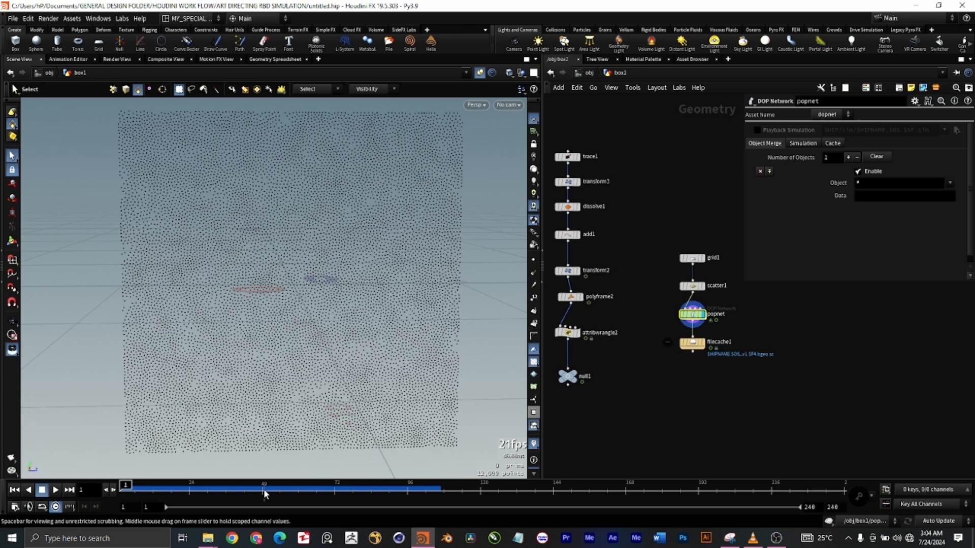
Play back the popnet particle simulation in the viewport, stop it and return to the first frame.
{"action": "left_click", "coordinate": [54, 491]}
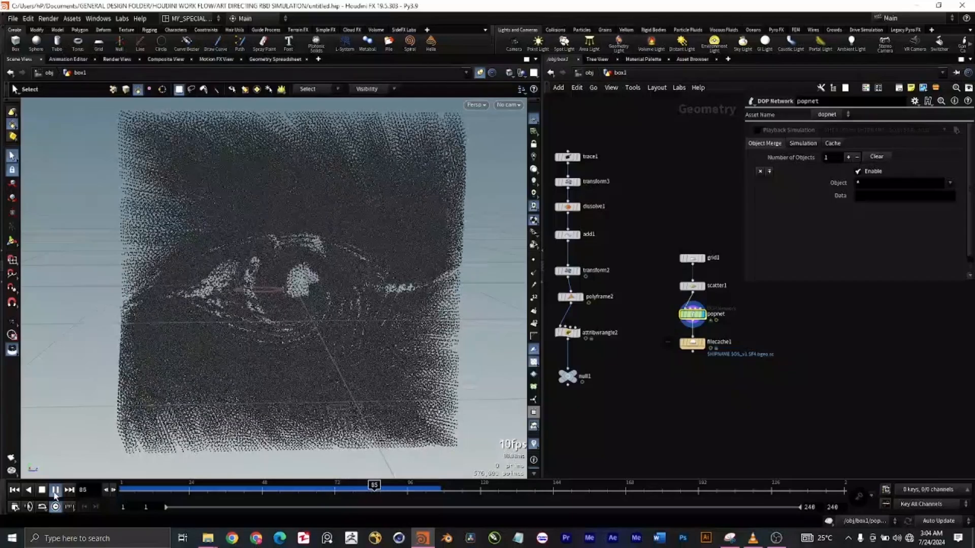
{"action": "left_click", "coordinate": [56, 490]}
{"action": "left_click", "coordinate": [14, 490]}
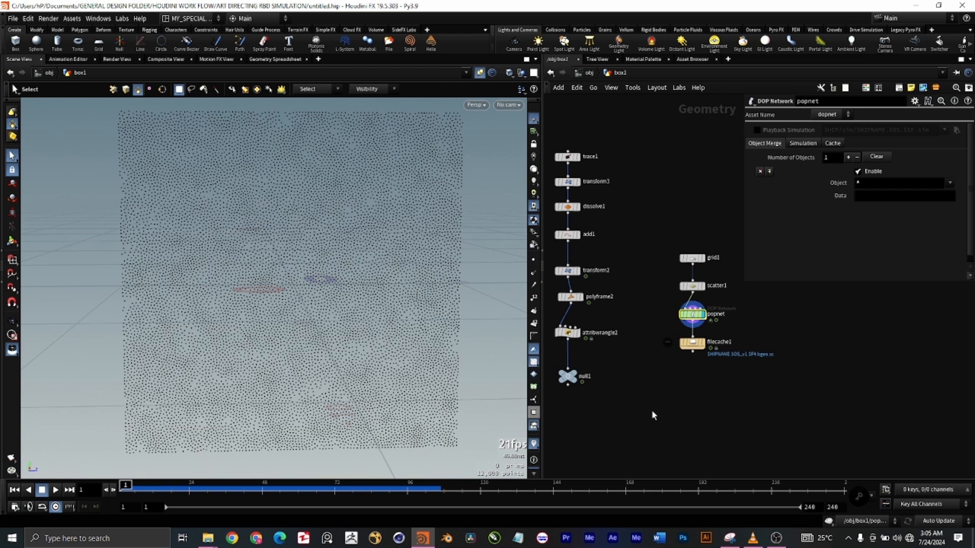
Examine the node chains in the box1 network, from the circle and trace branches to the grid, popnet and file cache.
{"action": "middle_click_drag", "start_coordinate": [654, 411], "coordinate": [744, 416]}
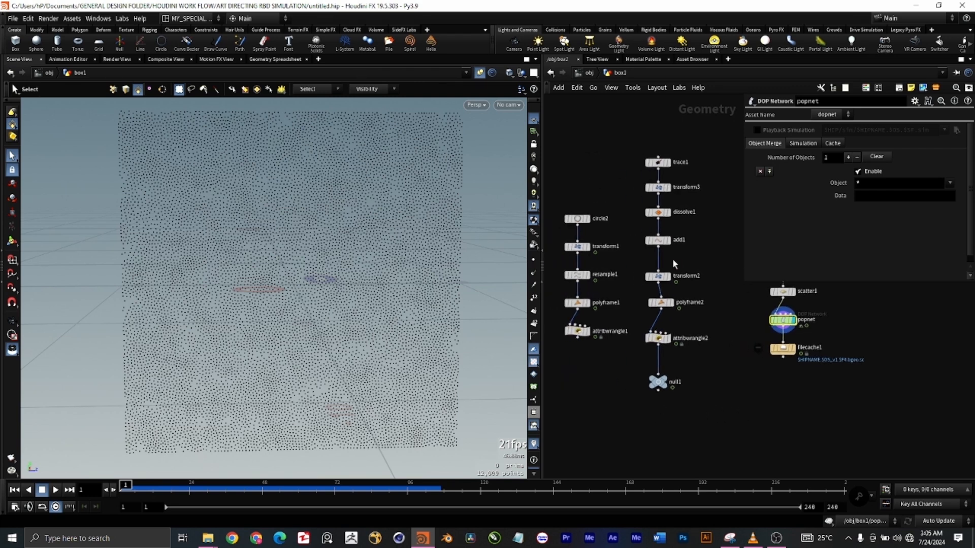
{"action": "scroll", "coordinate": [672, 259], "scroll_direction": "up", "scroll_amount": 3}
{"action": "scroll", "coordinate": [727, 319], "scroll_direction": "down", "scroll_amount": 3}
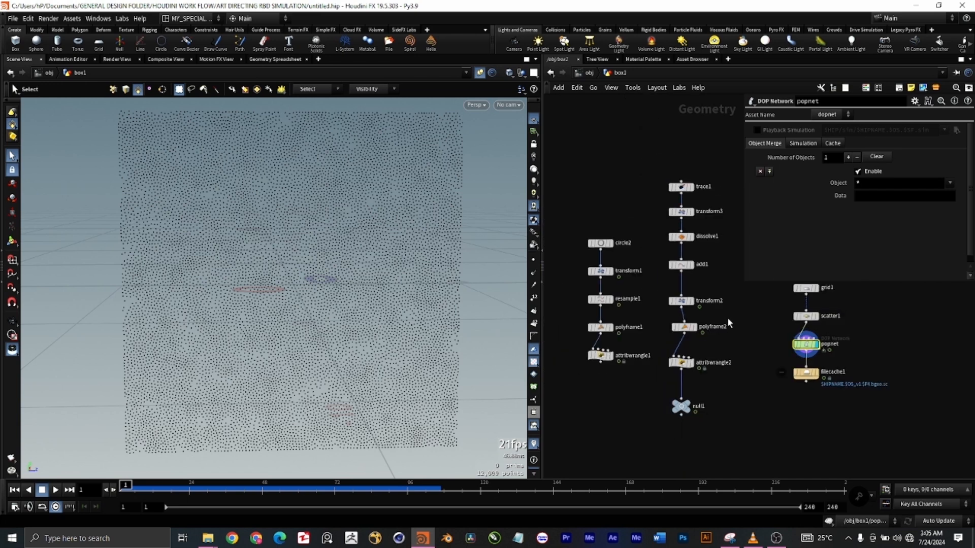
{"action": "middle_click_drag", "start_coordinate": [771, 413], "coordinate": [736, 422]}
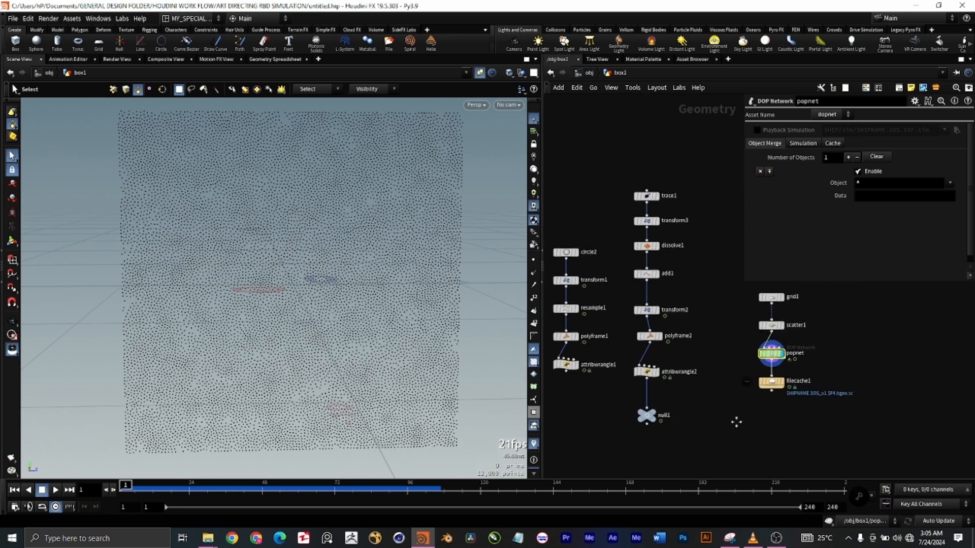
{"action": "scroll", "coordinate": [673, 192], "scroll_direction": "up", "scroll_amount": 3}
{"action": "scroll", "coordinate": [681, 293], "scroll_direction": "down", "scroll_amount": 2}
{"action": "scroll", "coordinate": [683, 320], "scroll_direction": "down", "scroll_amount": 1}
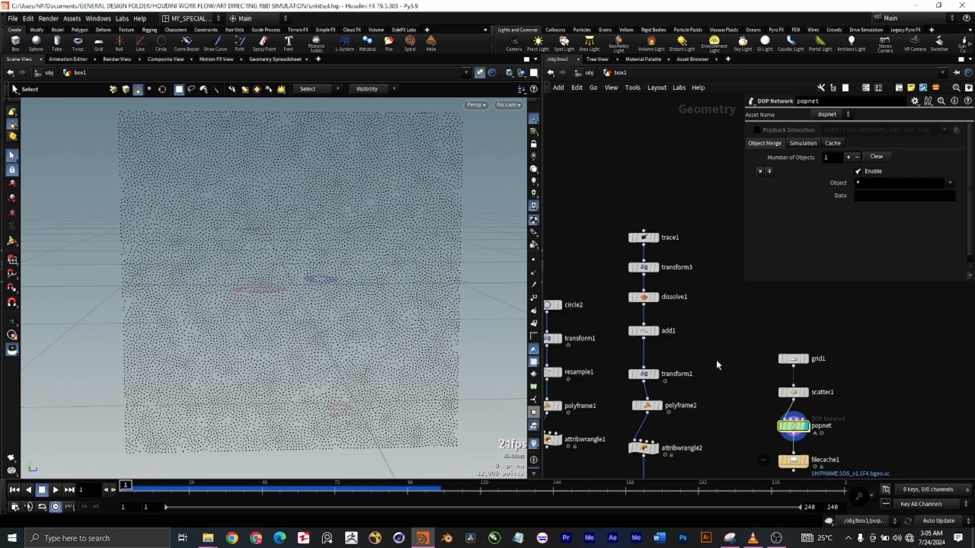
{"action": "scroll", "coordinate": [716, 360], "scroll_direction": "down", "scroll_amount": 2}
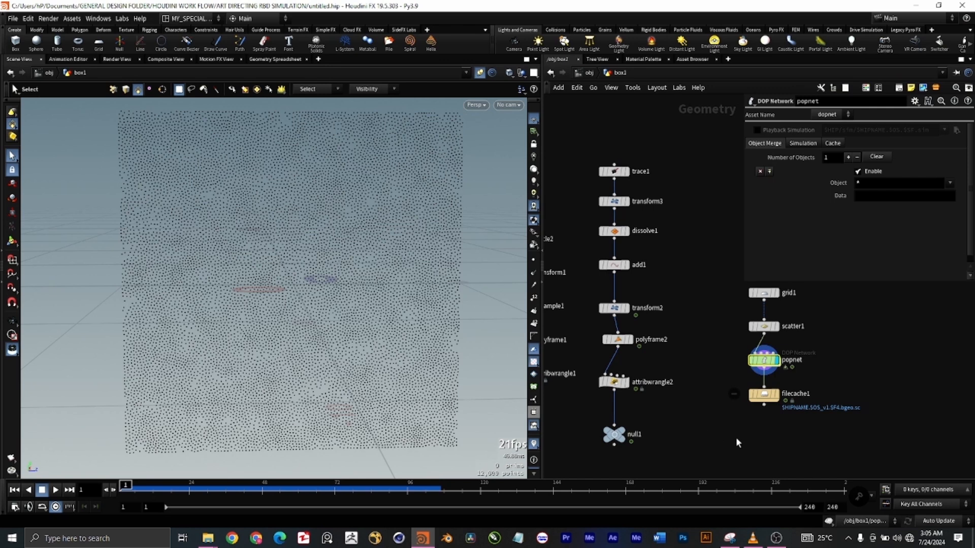
{"action": "middle_click_drag", "start_coordinate": [780, 440], "coordinate": [762, 454]}
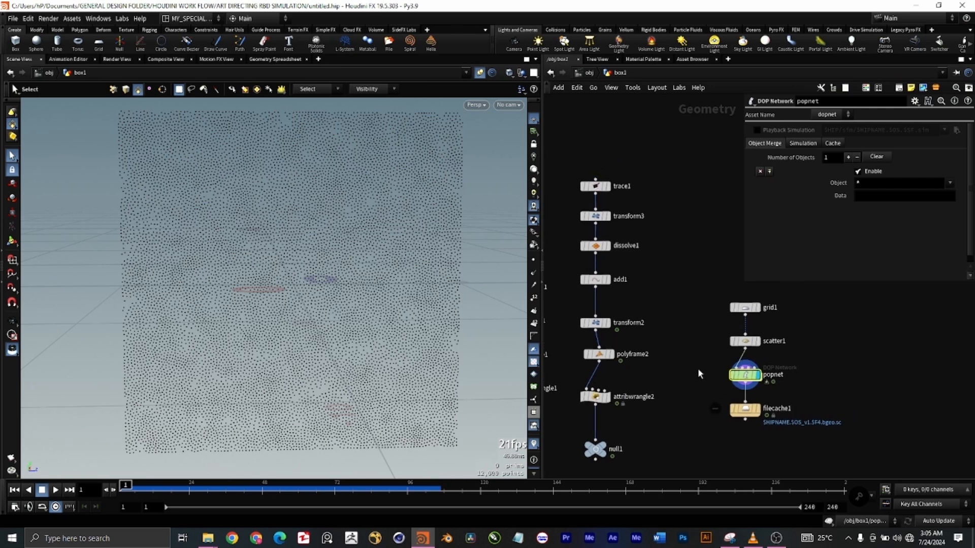
{"action": "middle_click_drag", "start_coordinate": [695, 385], "coordinate": [759, 406]}
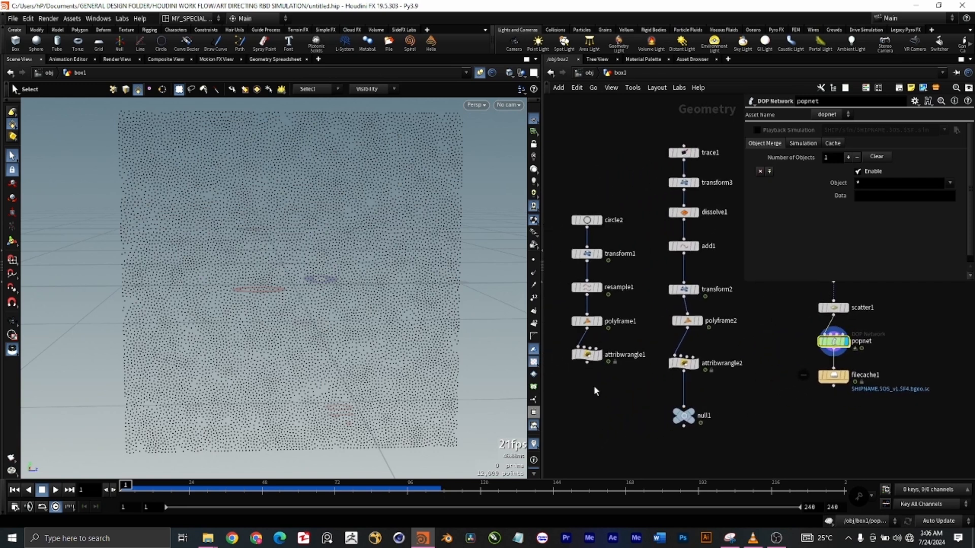
Select circle2 at the head of the circle chain and examine its parameters.
{"action": "scroll", "coordinate": [593, 386], "scroll_direction": "up", "scroll_amount": 2}
{"action": "middle_click_drag", "start_coordinate": [594, 386], "coordinate": [635, 396]}
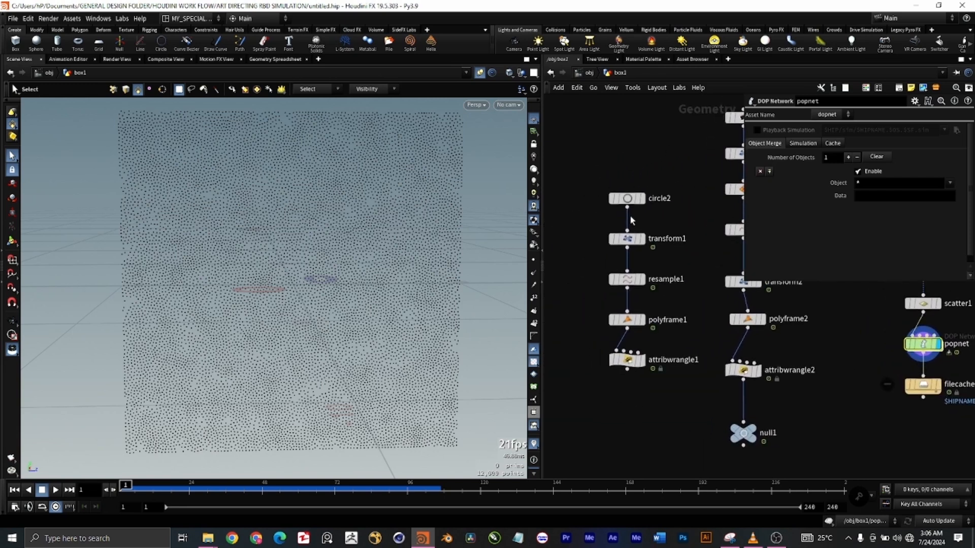
{"action": "scroll", "coordinate": [630, 215], "scroll_direction": "up", "scroll_amount": 2}
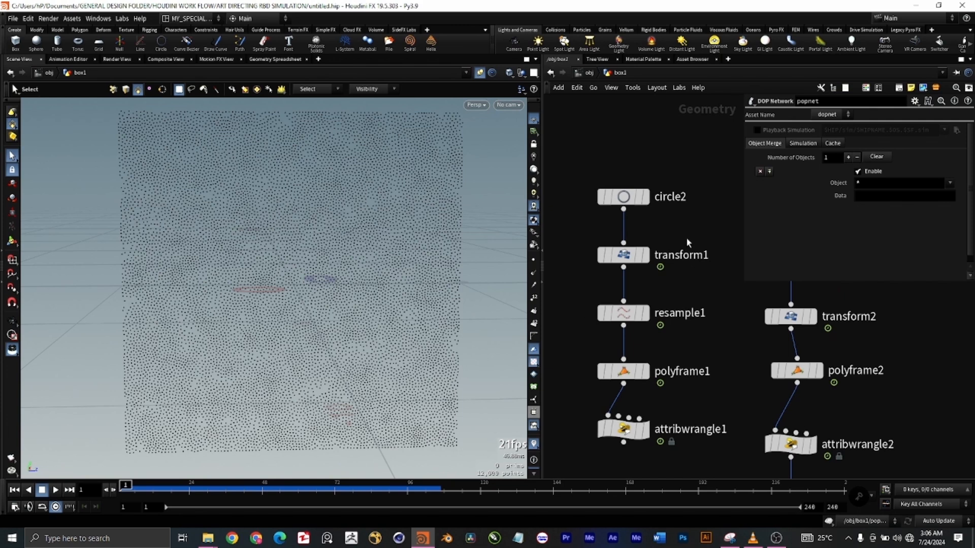
{"action": "middle_click_drag", "start_coordinate": [711, 454], "coordinate": [705, 435]}
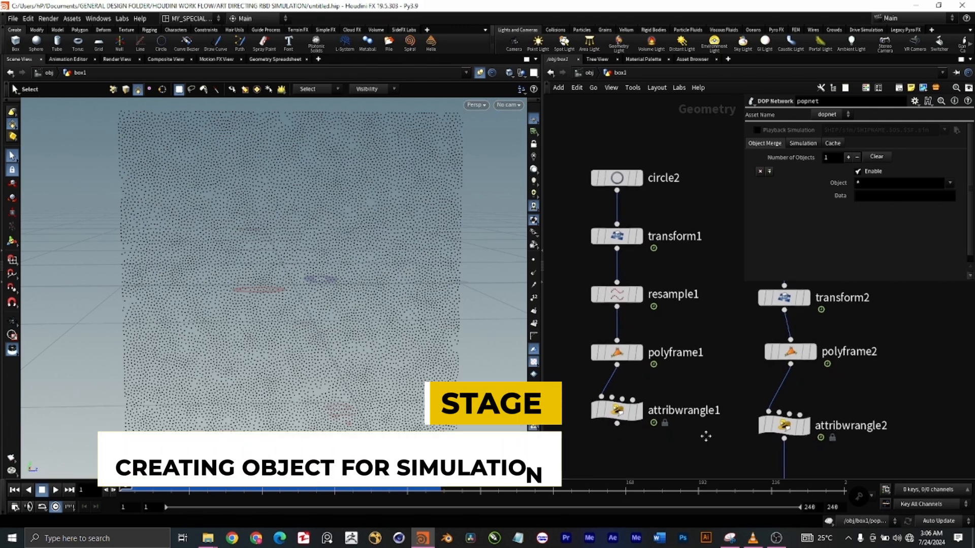
{"action": "left_click_drag", "start_coordinate": [594, 149], "coordinate": [644, 181]}
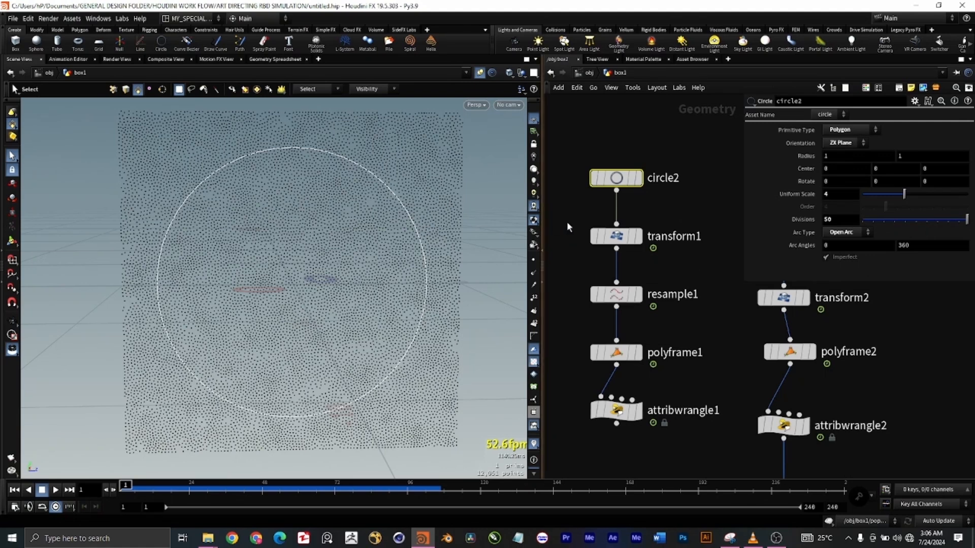
Select transform1 and re-enter 5 as the frame multiplier in its uniform scale expression.
{"action": "left_click_drag", "start_coordinate": [573, 219], "coordinate": [668, 245]}
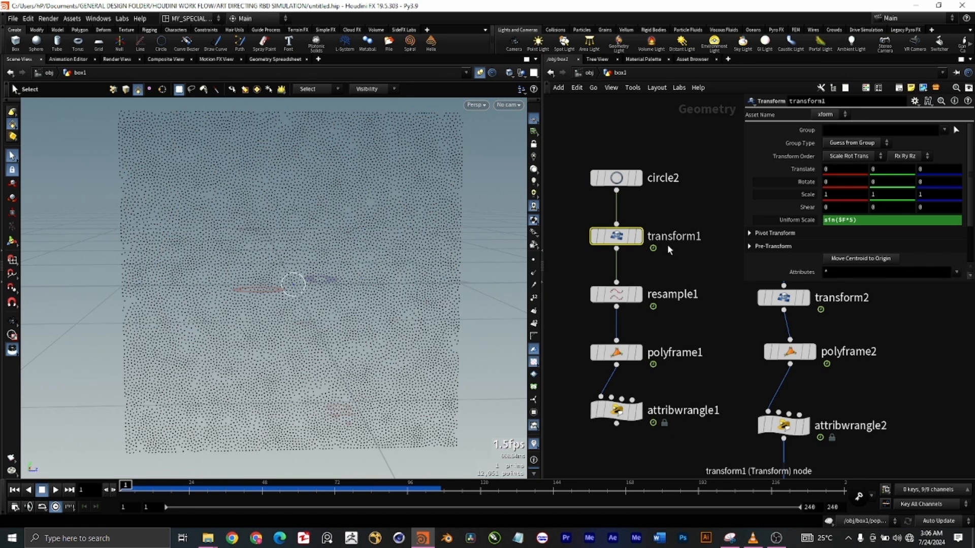
{"action": "left_click", "coordinate": [851, 221]}
{"action": "key", "text": "BackSpace"}
{"action": "type", "text": "5"}
{"action": "mouse_move", "coordinate": [641, 241]}
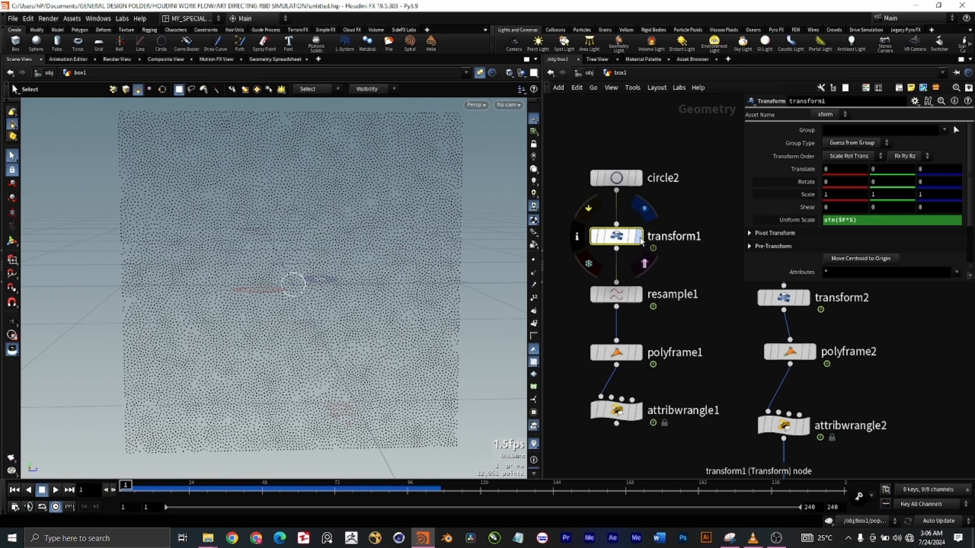
Display transform1 in the viewport and play back the circle's scale animation.
{"action": "left_click", "coordinate": [641, 240]}
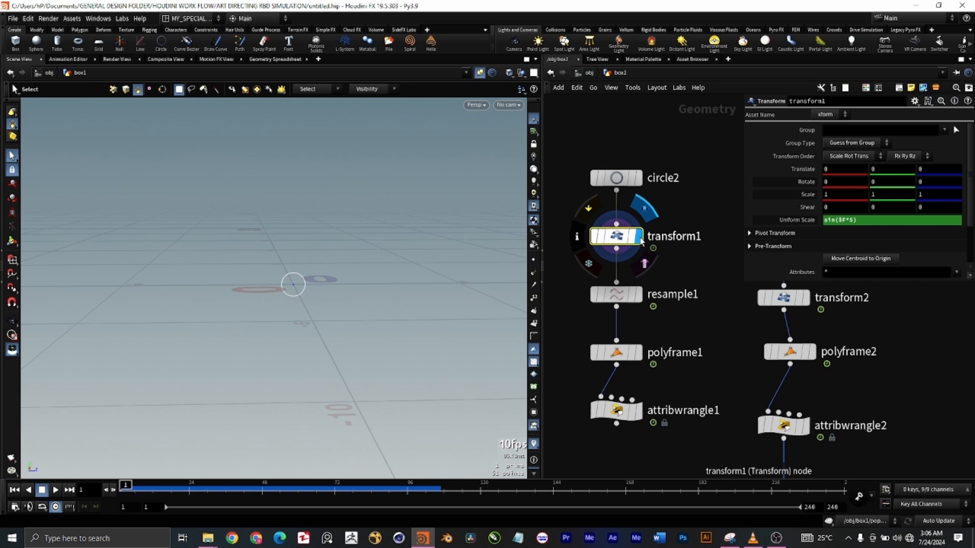
{"action": "left_click", "coordinate": [56, 490]}
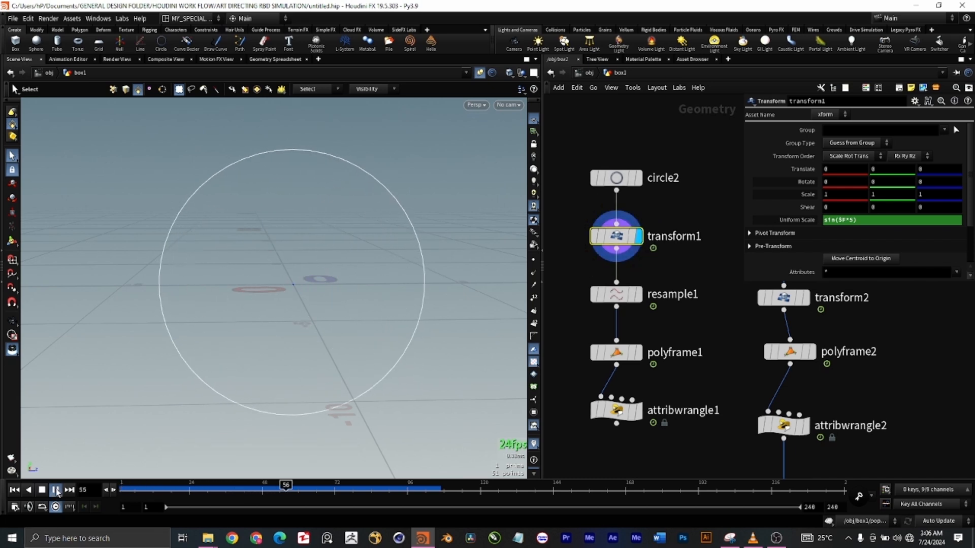
{"action": "left_click", "coordinate": [56, 490]}
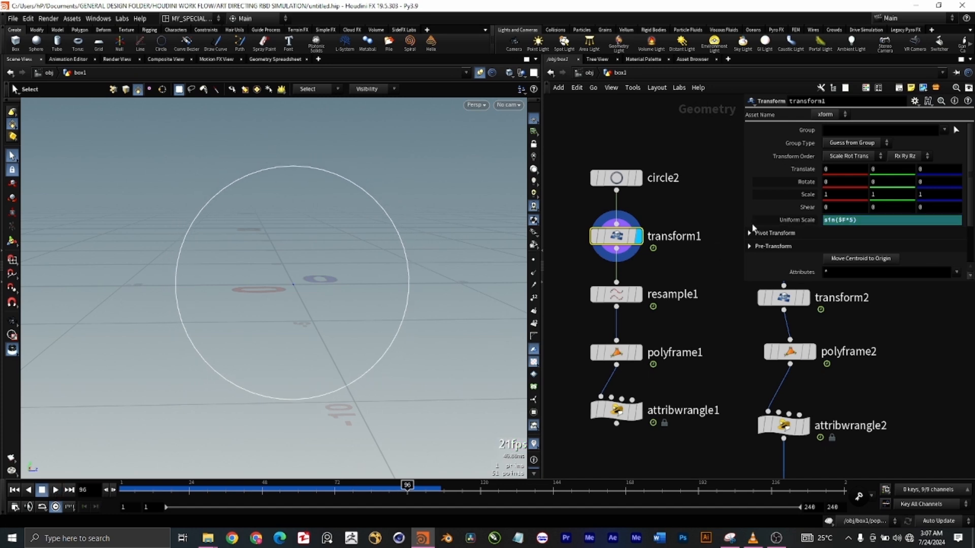
{"action": "type", "text": ")"}
Display resample1 in the viewport and examine its segment length and polygon treatment parameters.
{"action": "left_click", "coordinate": [641, 299]}
{"action": "left_click", "coordinate": [640, 299]}
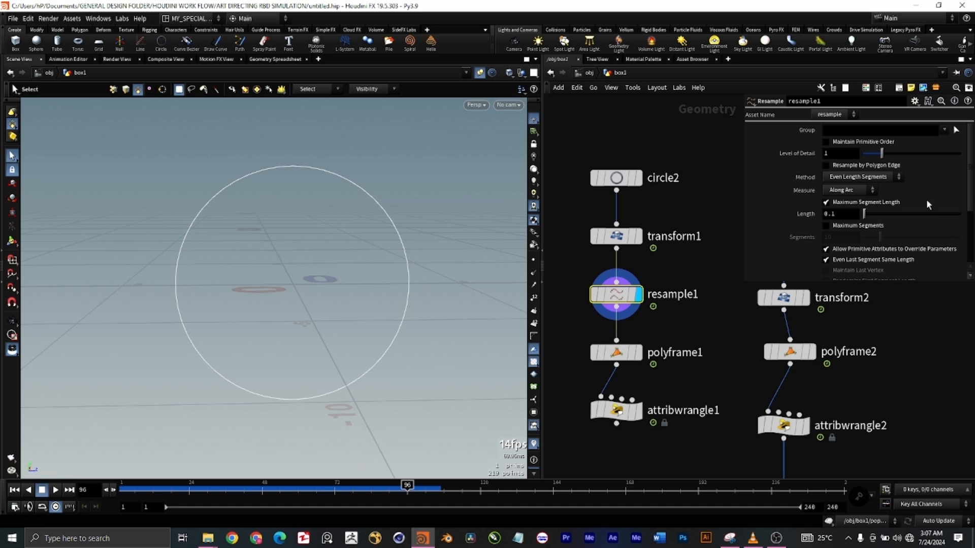
{"action": "scroll", "coordinate": [926, 194], "scroll_direction": "down", "scroll_amount": 3}
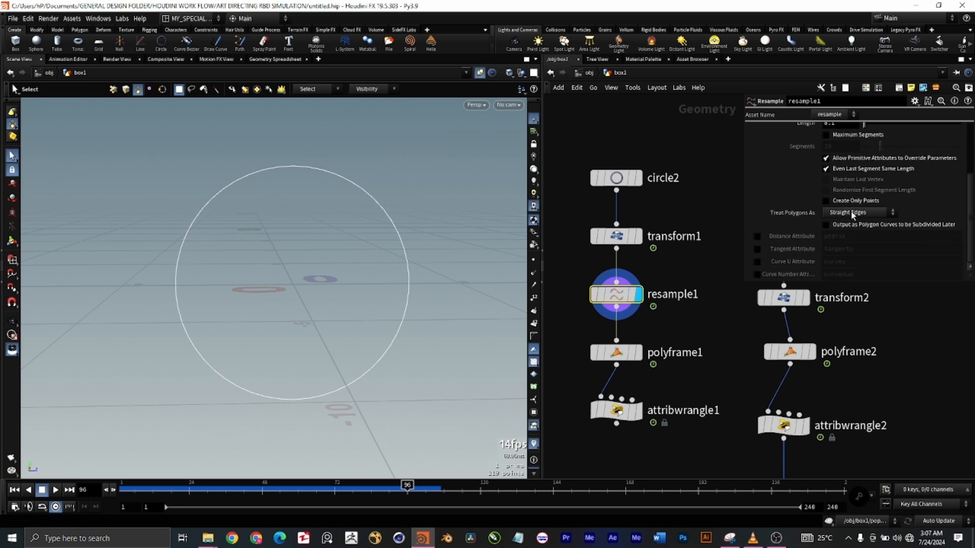
{"action": "scroll", "coordinate": [864, 216], "scroll_direction": "up", "scroll_amount": 1}
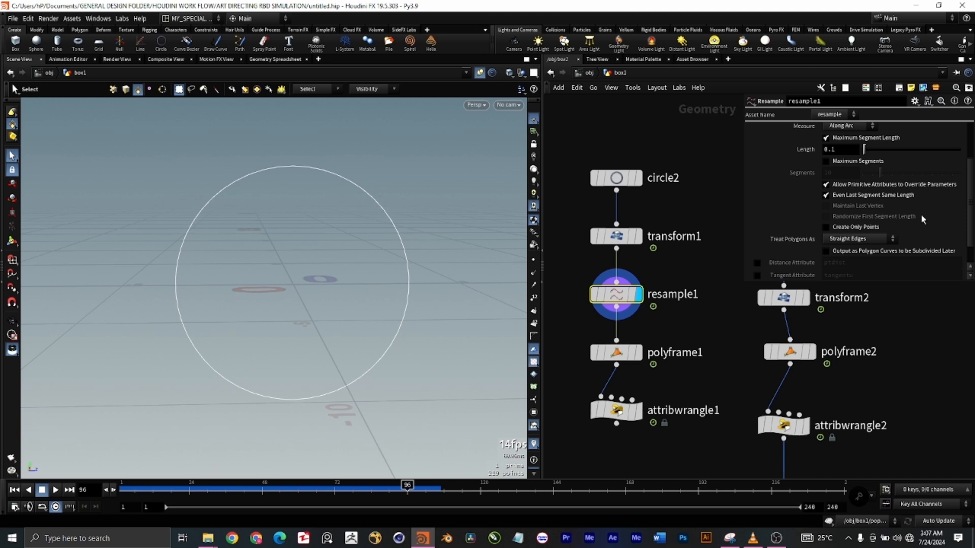
{"action": "scroll", "coordinate": [921, 214], "scroll_direction": "up", "scroll_amount": 1}
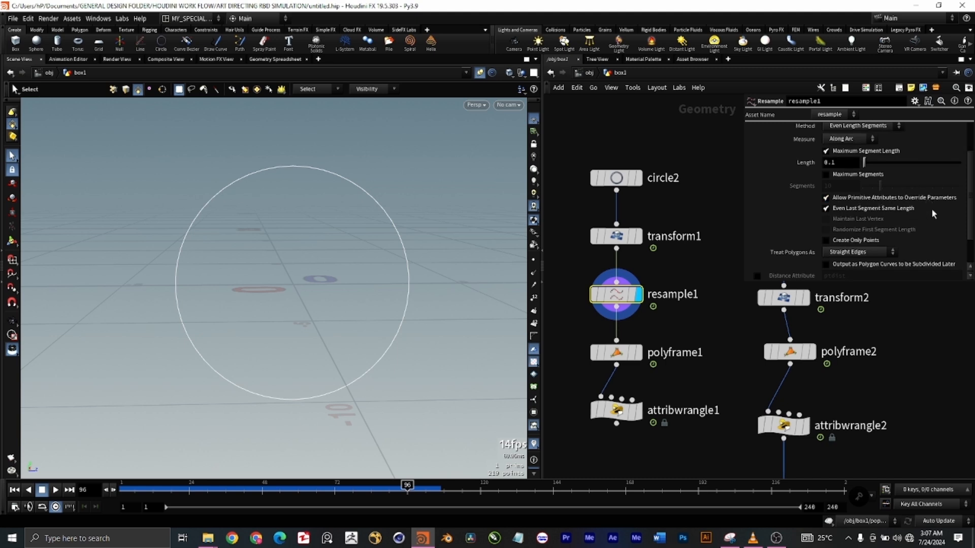
{"action": "scroll", "coordinate": [931, 209], "scroll_direction": "up", "scroll_amount": 2}
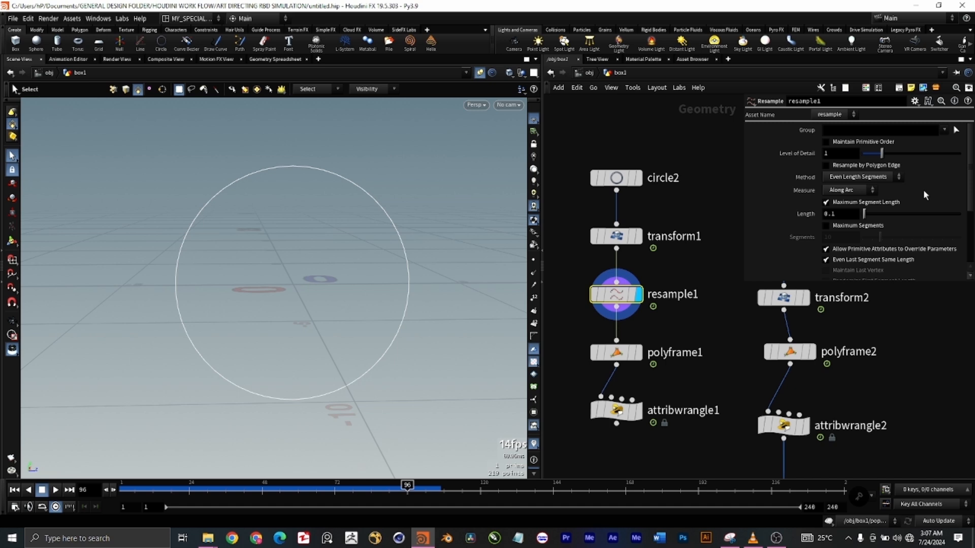
Select polyframe1, display it in the viewport and review its tangent attribute settings.
{"action": "left_click_drag", "start_coordinate": [680, 377], "coordinate": [621, 339]}
{"action": "left_click_drag", "start_coordinate": [685, 353], "coordinate": [685, 353]}
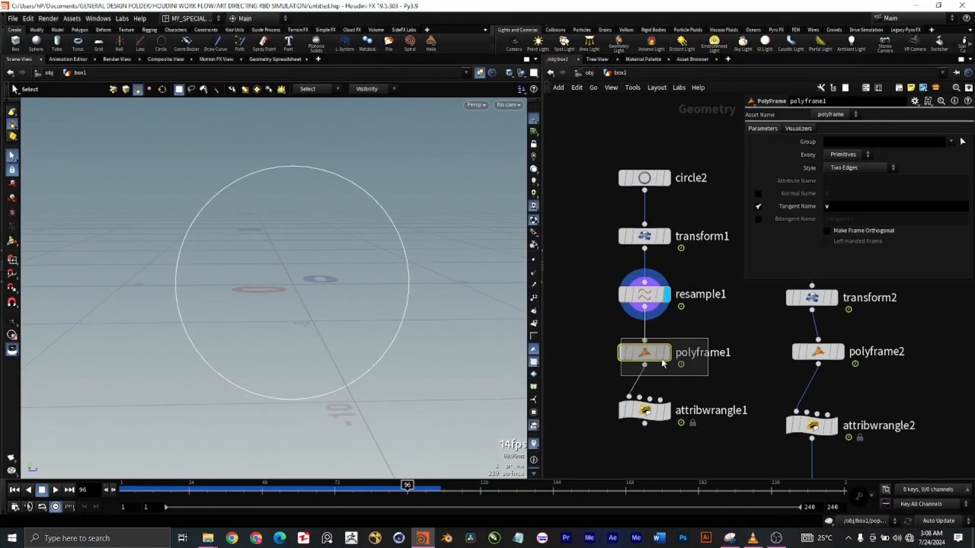
{"action": "left_click", "coordinate": [667, 353]}
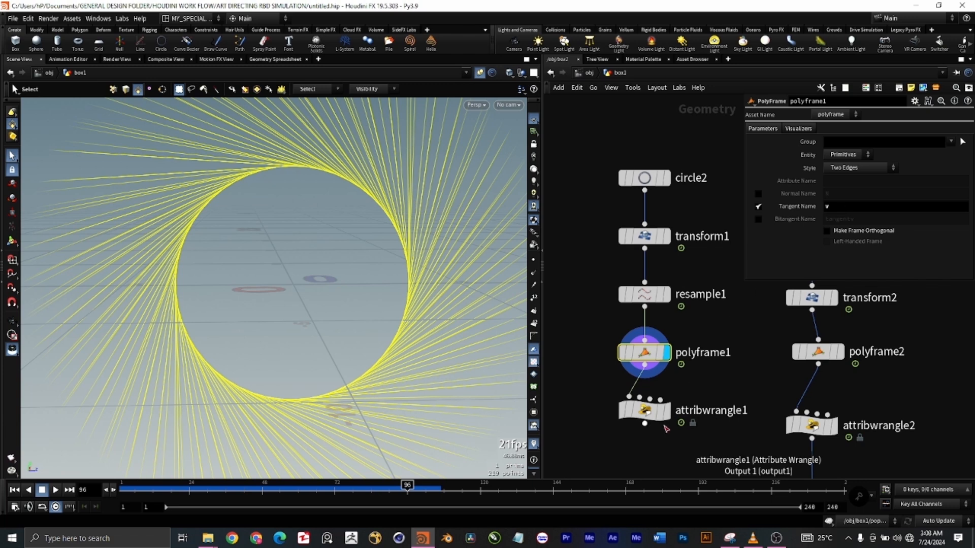
Play back the polyframe1 tangent vectors from the first frame, stop and rewind to frame 1.
{"action": "scroll", "coordinate": [696, 428], "scroll_direction": "up", "scroll_amount": 2}
{"action": "middle_click_drag", "start_coordinate": [696, 429], "coordinate": [710, 382]}
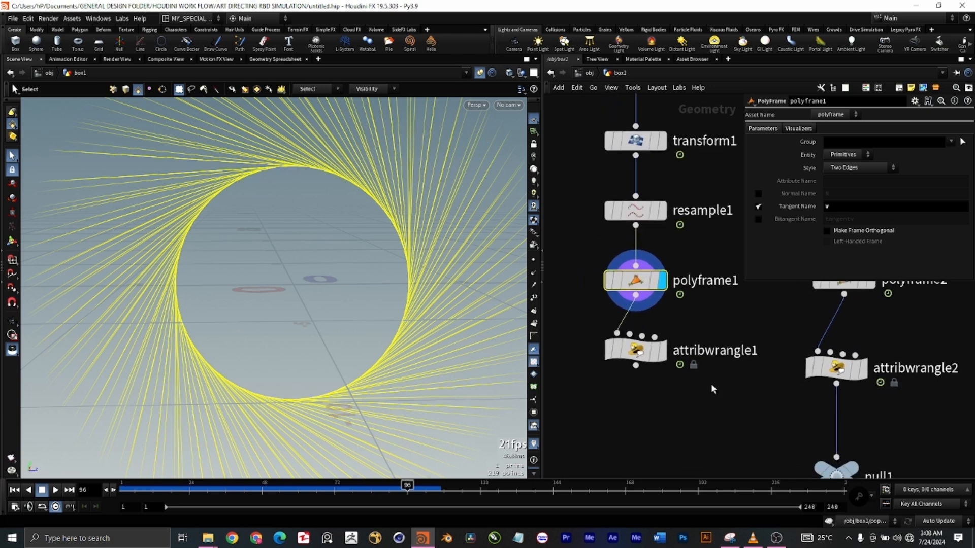
{"action": "left_click", "coordinate": [14, 490]}
{"action": "left_click", "coordinate": [57, 491]}
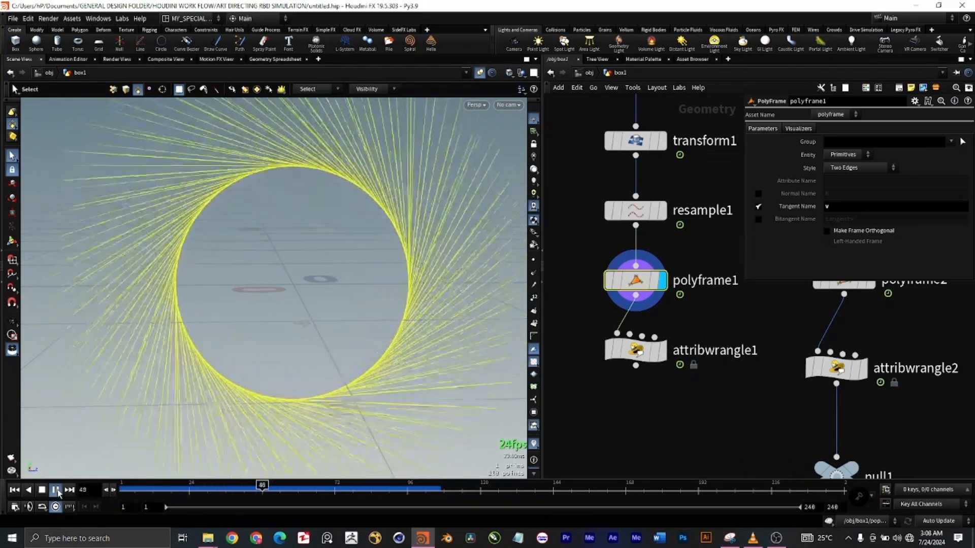
{"action": "left_click", "coordinate": [58, 491]}
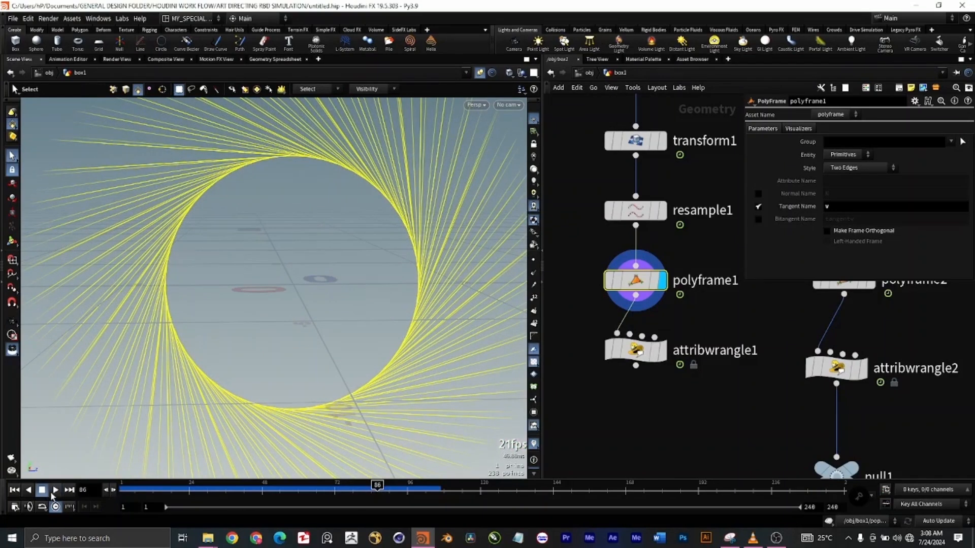
{"action": "left_click", "coordinate": [14, 490]}
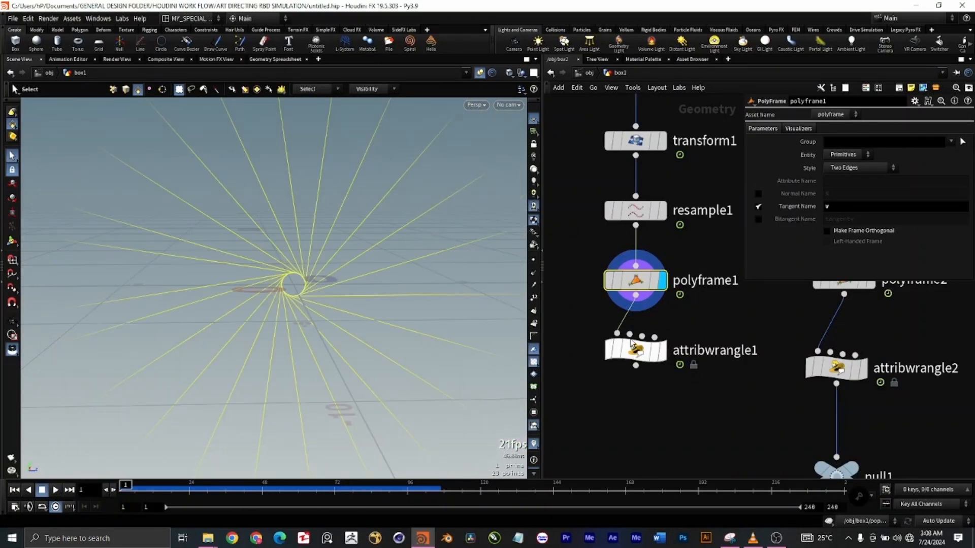
Select and display attribwrangle1, and place the cursor at the end of its velocity VEX code line.
{"action": "left_click_drag", "start_coordinate": [718, 395], "coordinate": [580, 327]}
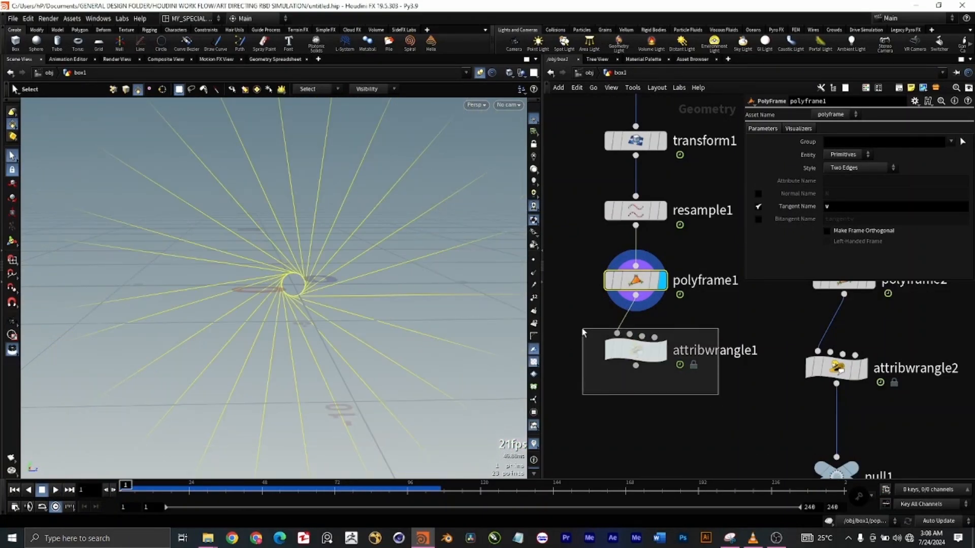
{"action": "left_click", "coordinate": [665, 358]}
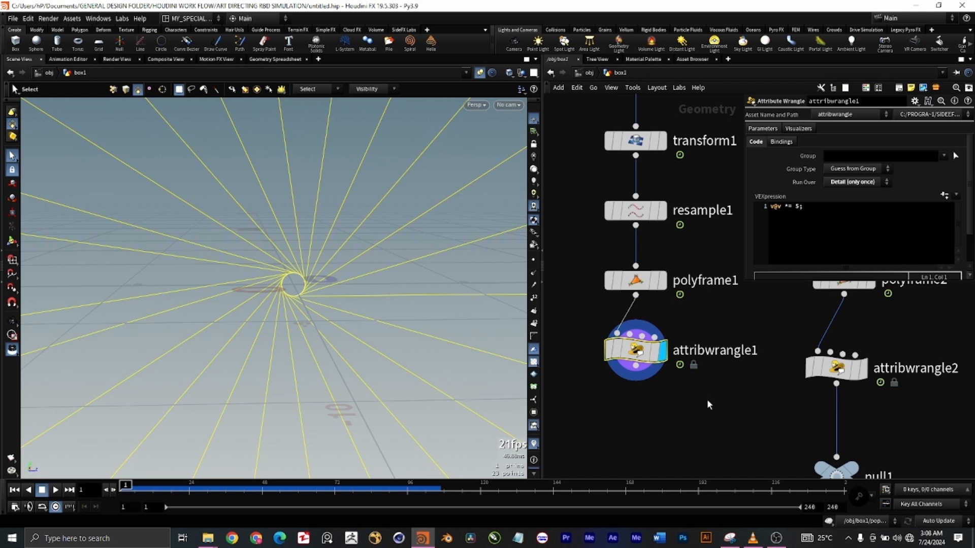
{"action": "left_click", "coordinate": [813, 207]}
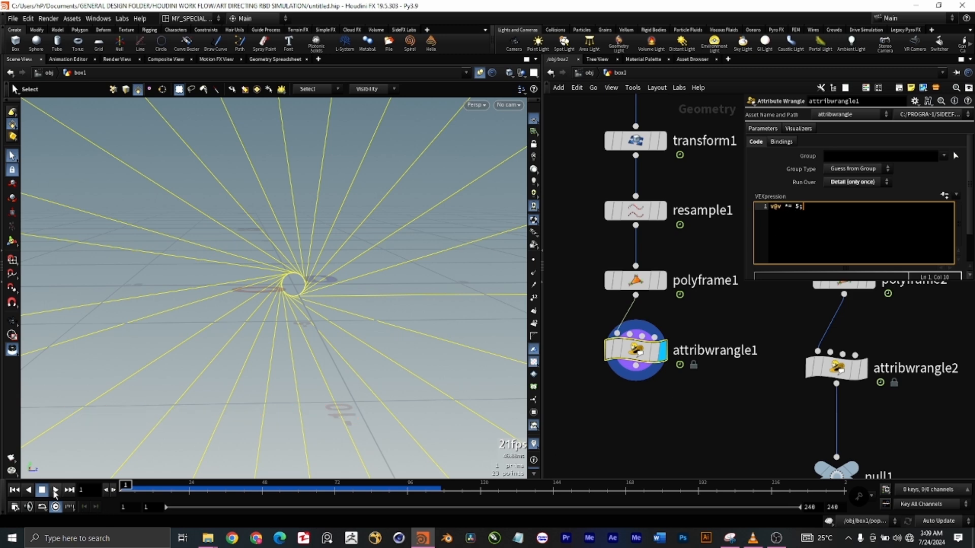
Play back the attribwrangle1 velocity vectors, stop and return to the first frame.
{"action": "left_click", "coordinate": [55, 490]}
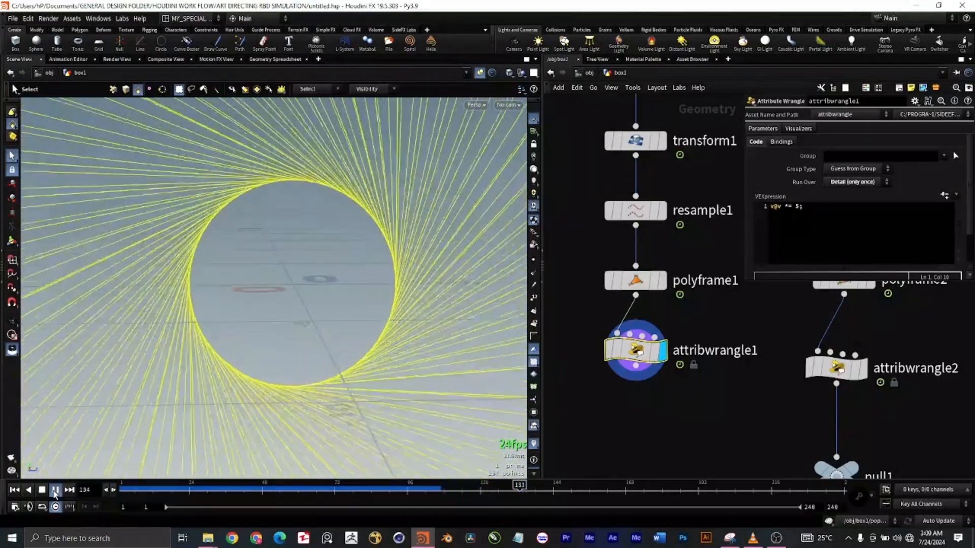
{"action": "left_click", "coordinate": [55, 490]}
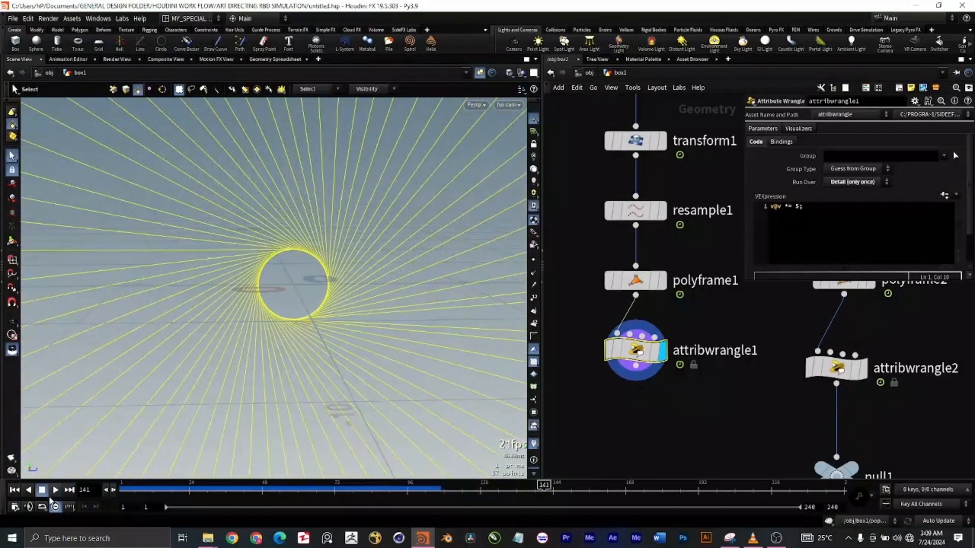
{"action": "left_click", "coordinate": [15, 490]}
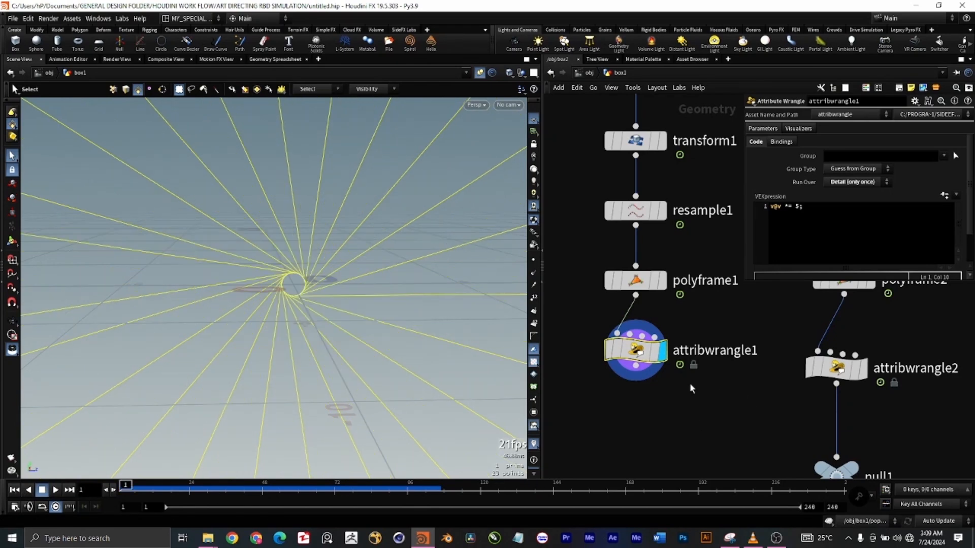
Select trace1 and inspect its image source, opening the image chooser and closing it without picking a file.
{"action": "scroll", "coordinate": [690, 387], "scroll_direction": "down", "scroll_amount": 5}
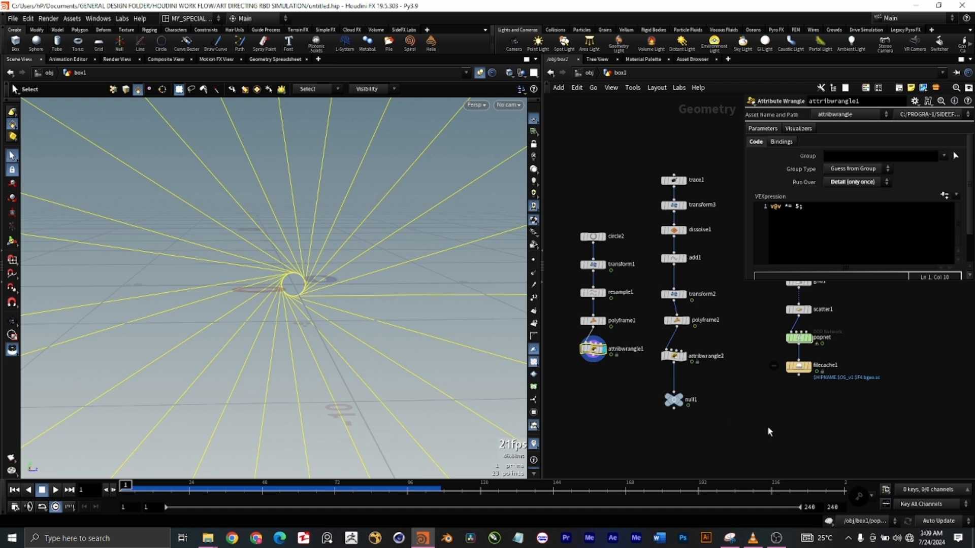
{"action": "middle_click_drag", "start_coordinate": [798, 425], "coordinate": [764, 428]}
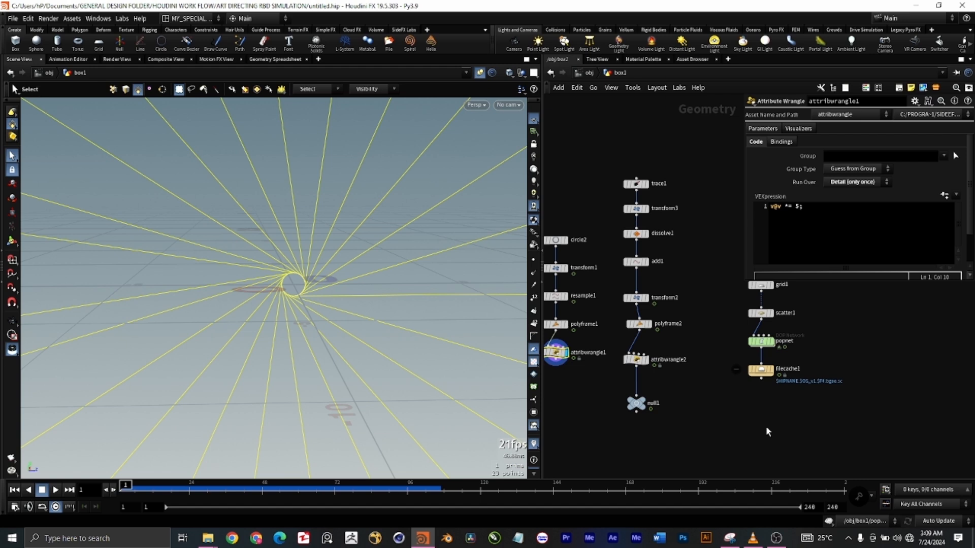
{"action": "scroll", "coordinate": [628, 185], "scroll_direction": "up", "scroll_amount": 3}
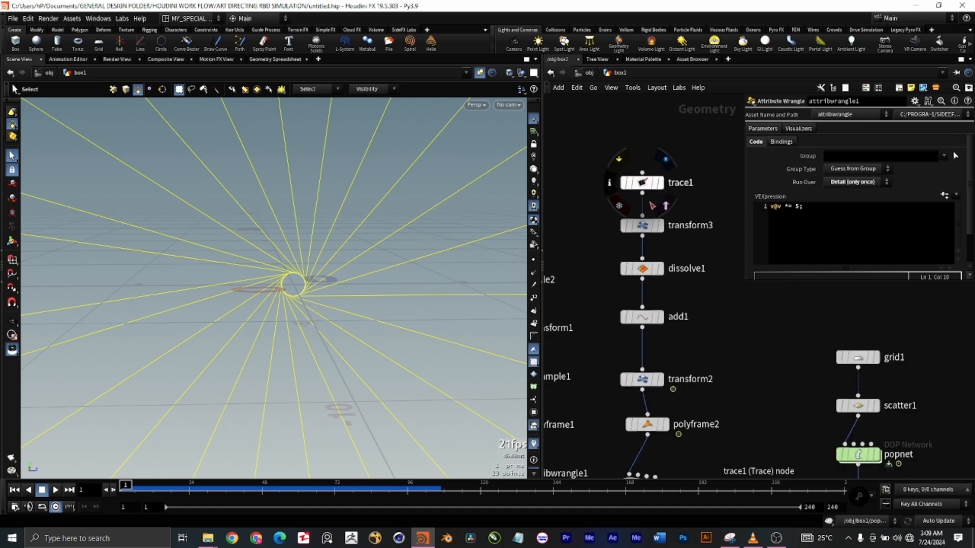
{"action": "middle_click_drag", "start_coordinate": [779, 354], "coordinate": [758, 367]}
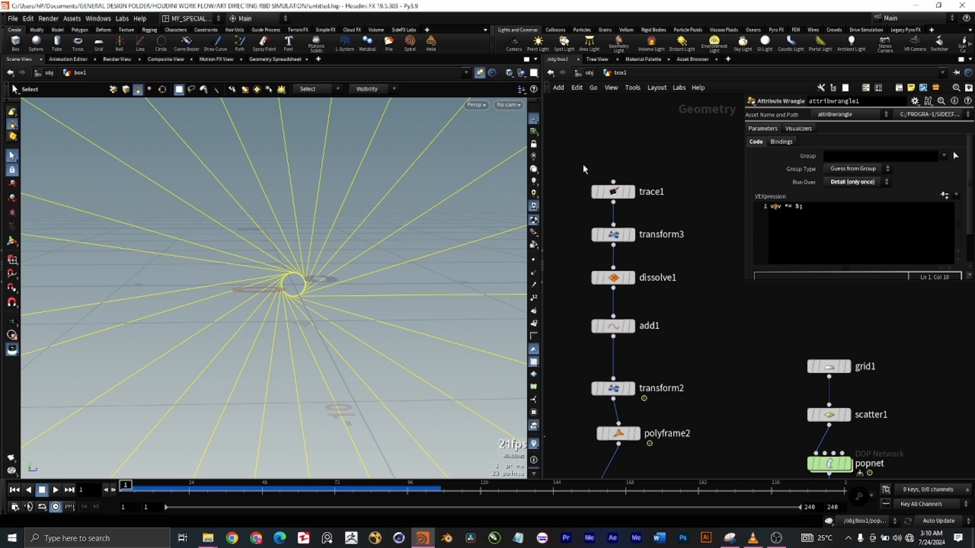
{"action": "left_click_drag", "start_coordinate": [576, 164], "coordinate": [676, 208]}
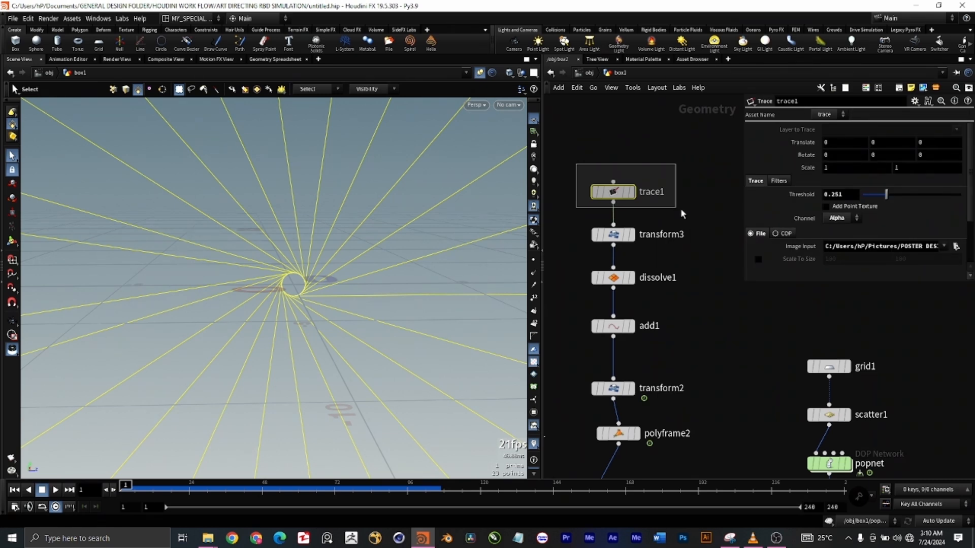
{"action": "left_click_drag", "start_coordinate": [679, 208], "coordinate": [678, 208]}
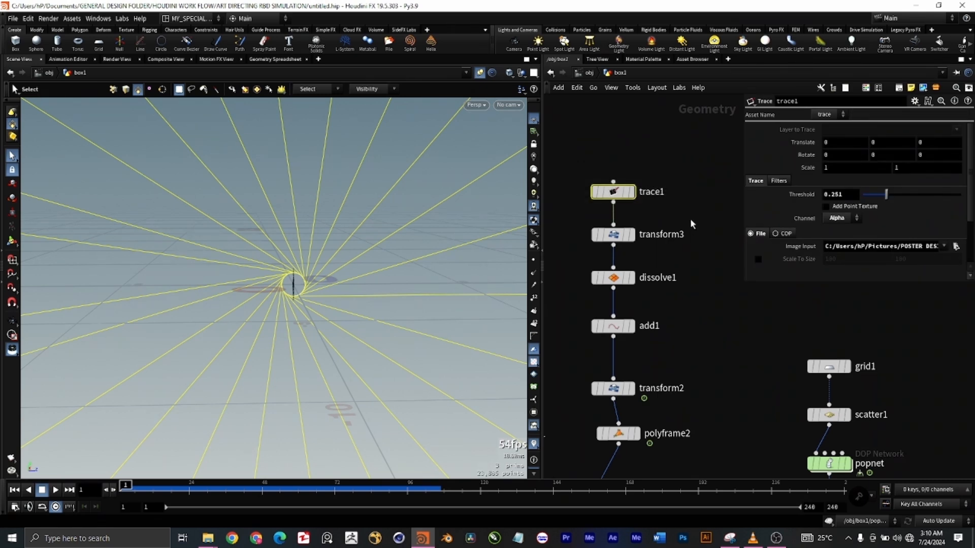
{"action": "left_click", "coordinate": [956, 247]}
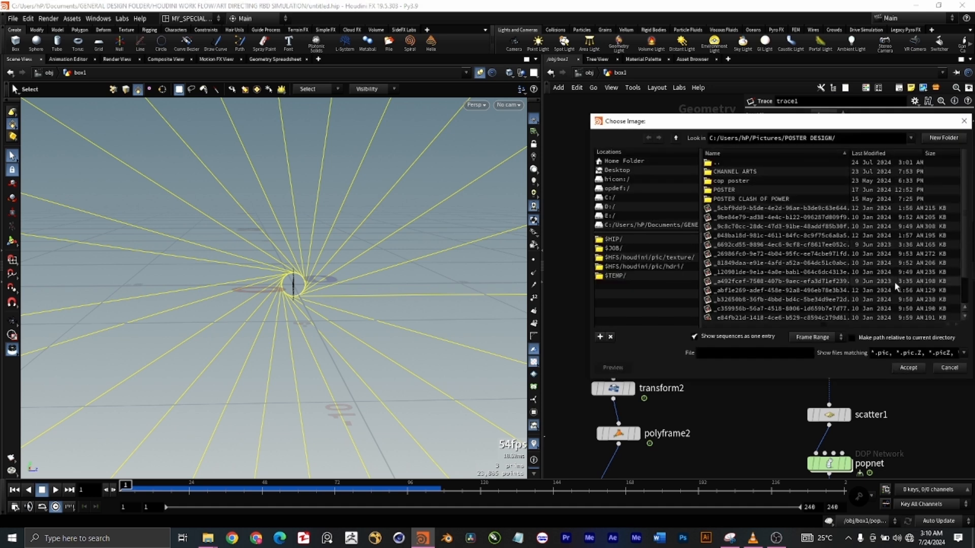
{"action": "left_click", "coordinate": [944, 368]}
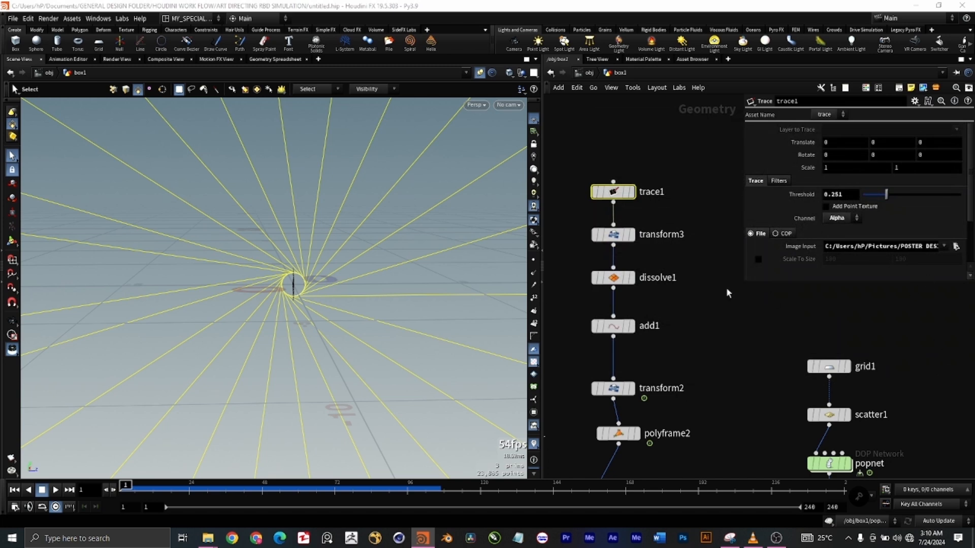
Select transform3 and display the transformed eye shape in the viewport.
{"action": "left_click_drag", "start_coordinate": [678, 248], "coordinate": [574, 220]}
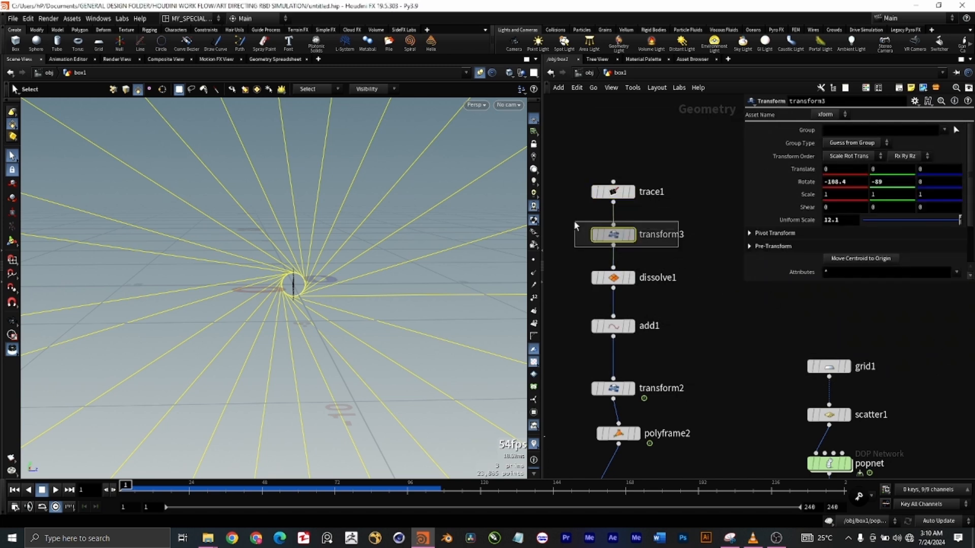
{"action": "left_click_drag", "start_coordinate": [575, 221], "coordinate": [576, 222]}
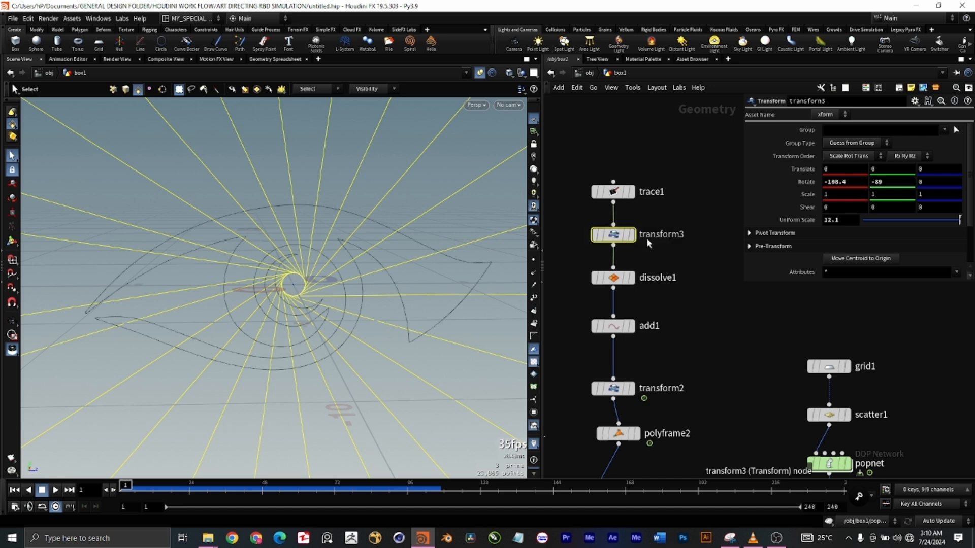
{"action": "mouse_move", "coordinate": [632, 243]}
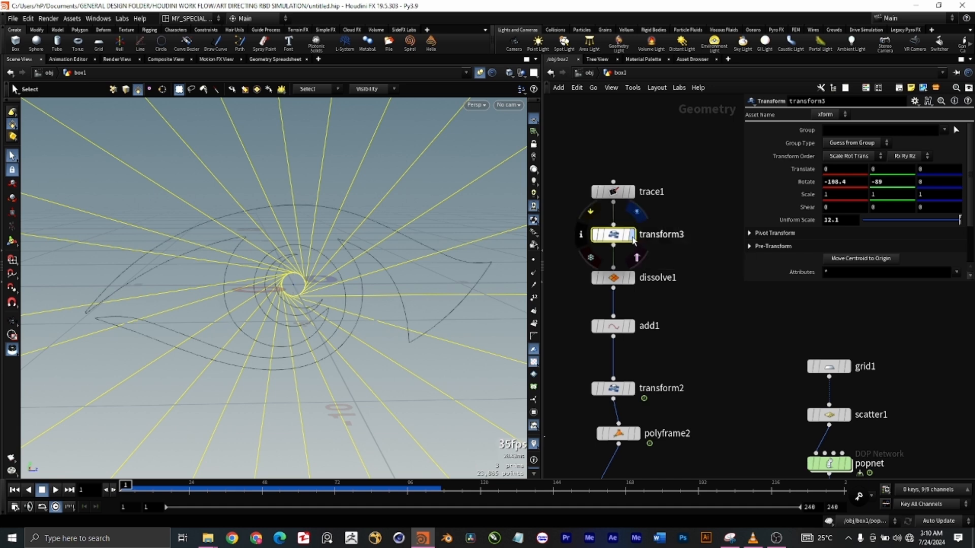
{"action": "left_click", "coordinate": [632, 236]}
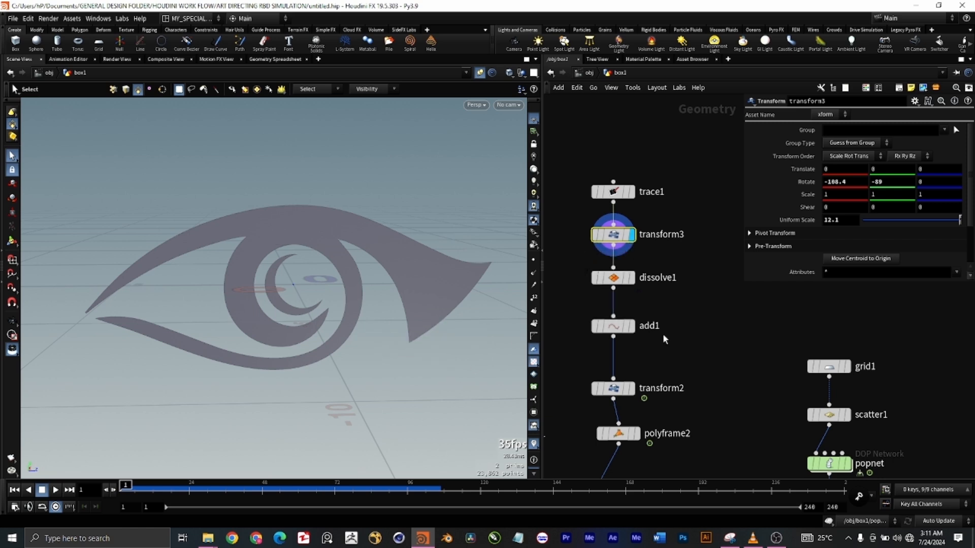
Select dissolve1 and display the eye's outline curves in the viewport.
{"action": "mouse_move", "coordinate": [677, 297]}
{"action": "left_mouse_down"}
{"action": "mouse_move", "coordinate": [584, 271]}
{"action": "mouse_move", "coordinate": [671, 292]}
{"action": "left_mouse_up"}
{"action": "left_click_drag", "start_coordinate": [686, 299], "coordinate": [577, 270]}
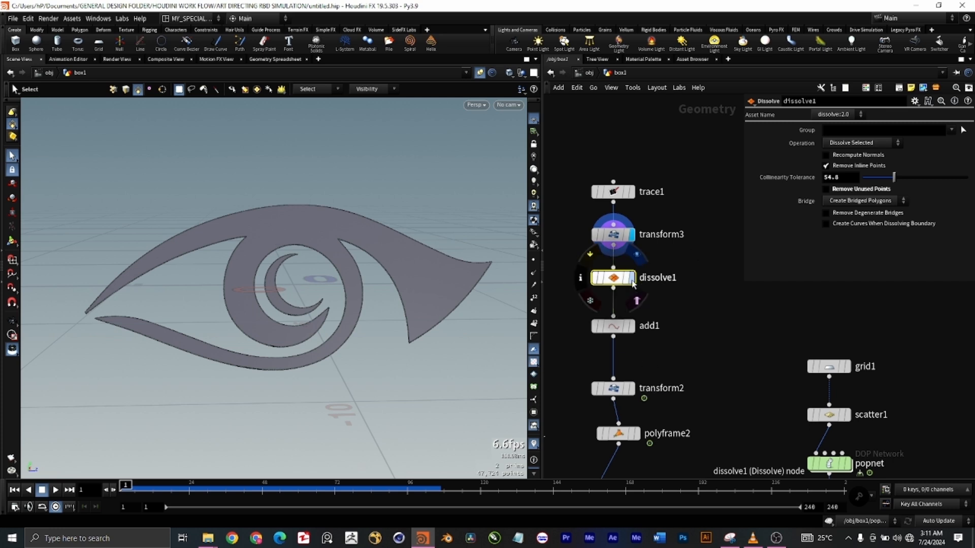
{"action": "left_click", "coordinate": [632, 279]}
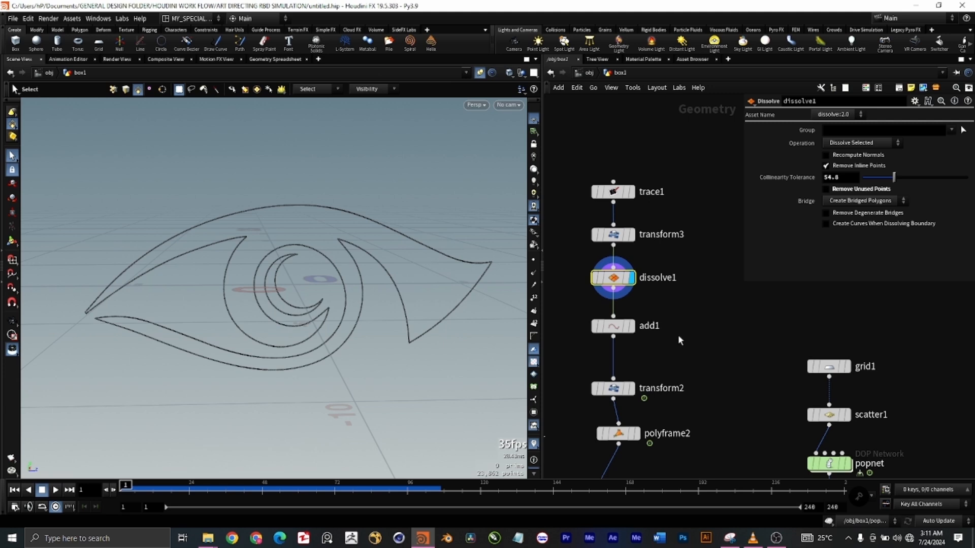
Select add1 and review its polygon grouping options, keeping All points.
{"action": "middle_click_drag", "start_coordinate": [687, 340], "coordinate": [681, 292]}
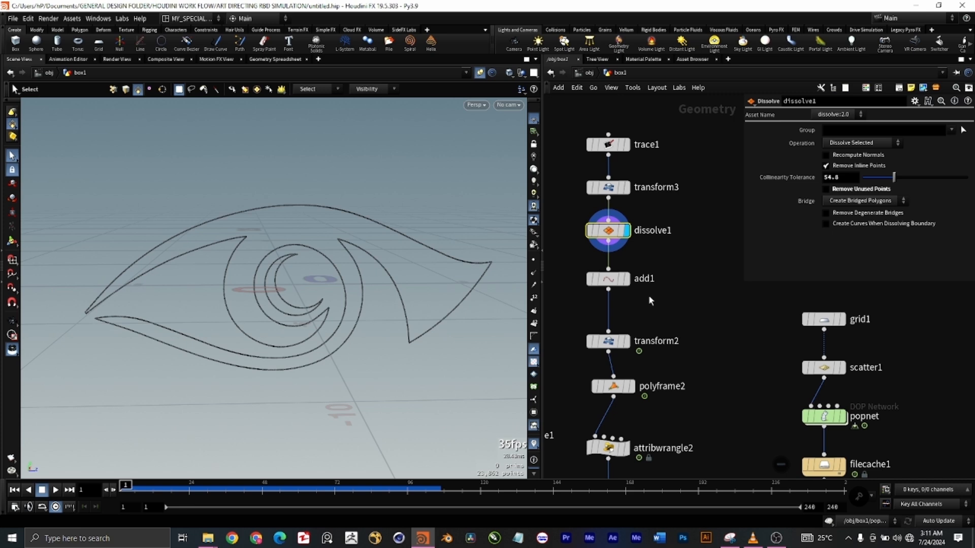
{"action": "left_click", "coordinate": [614, 279]}
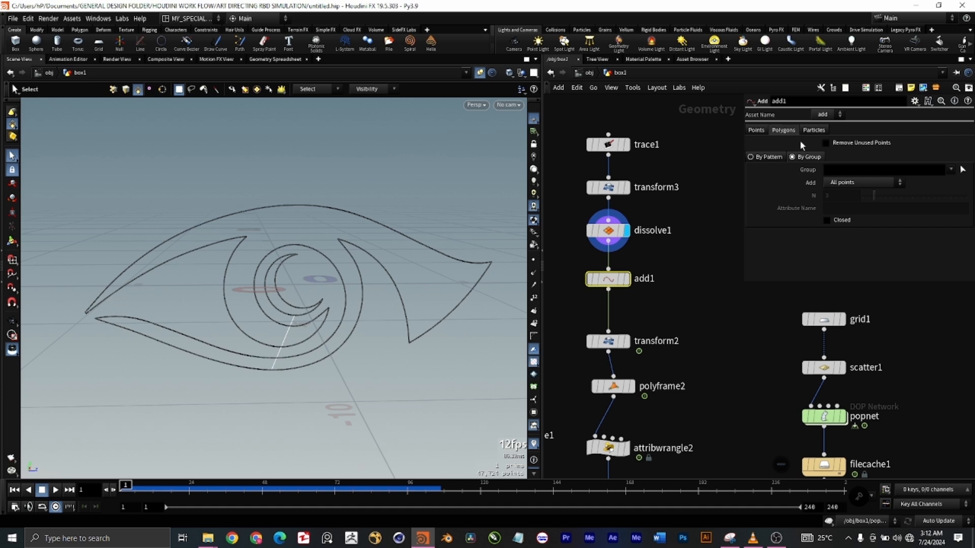
{"action": "left_click", "coordinate": [863, 183]}
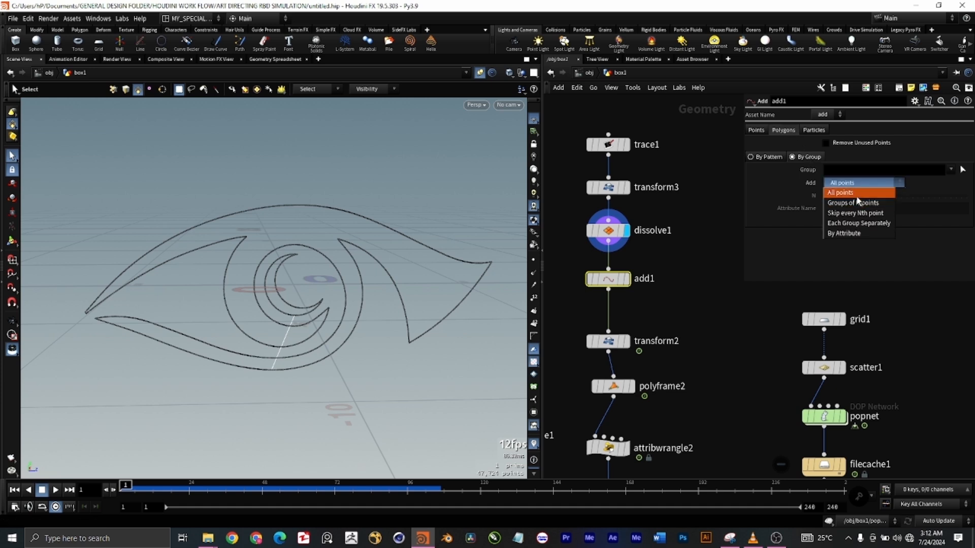
{"action": "left_click", "coordinate": [858, 193]}
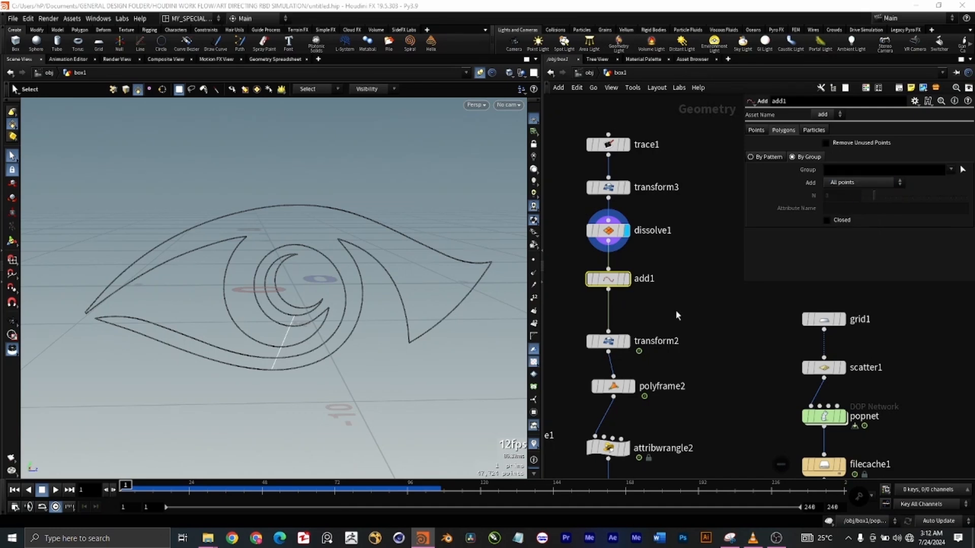
Select transform2 to review its uniform scale expression, play back the scaling animation, stop and return to the first frame.
{"action": "middle_click_drag", "start_coordinate": [675, 315], "coordinate": [681, 219]}
{"action": "left_click_drag", "start_coordinate": [692, 262], "coordinate": [548, 218]}
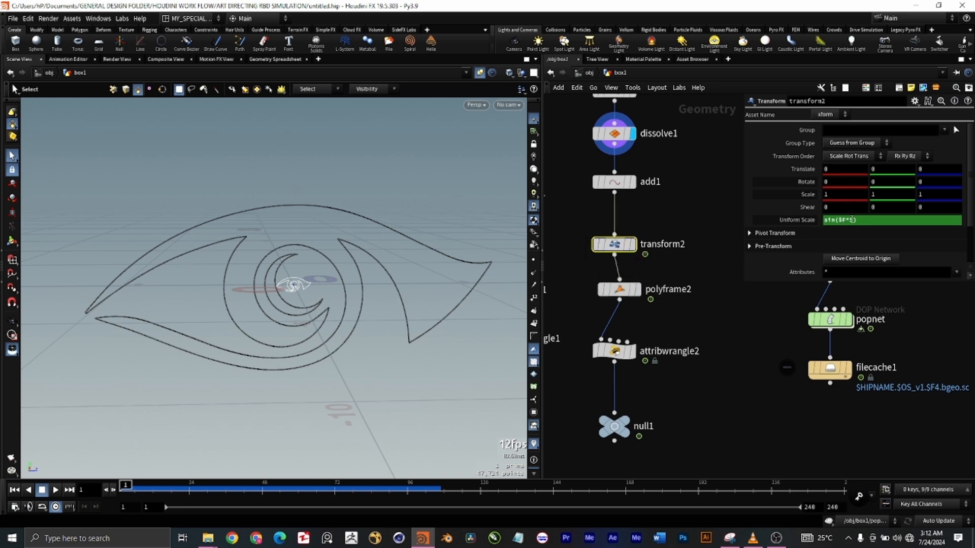
{"action": "left_click", "coordinate": [54, 490]}
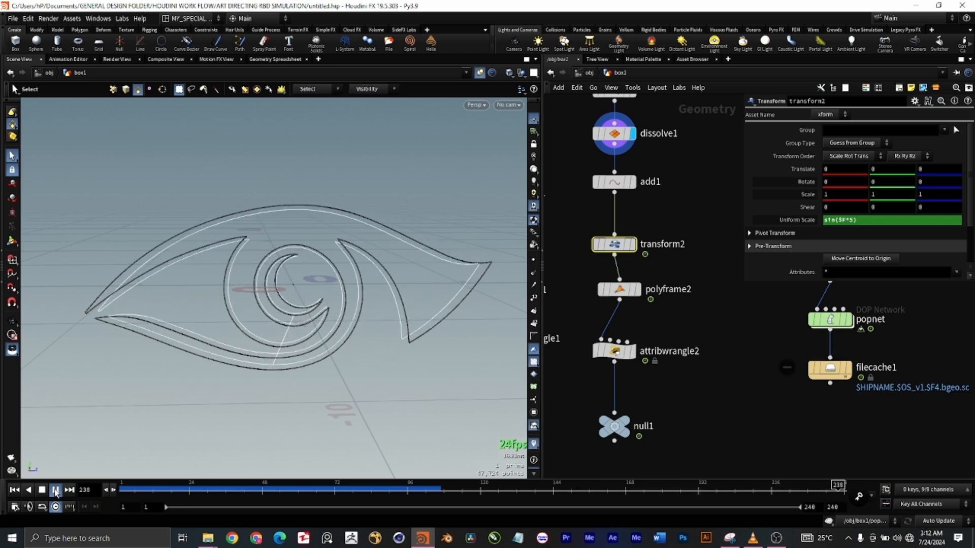
{"action": "left_click", "coordinate": [55, 491]}
{"action": "left_click", "coordinate": [16, 491]}
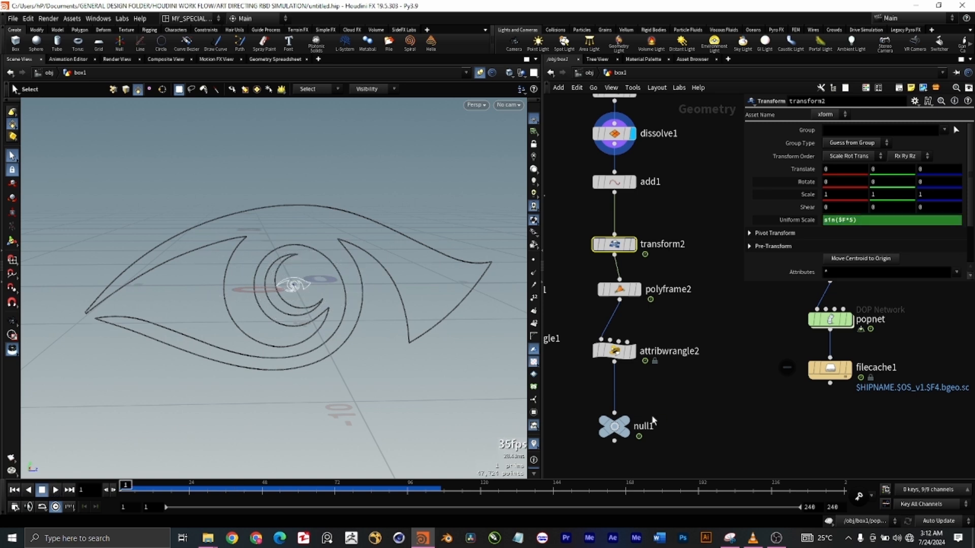
Select polyframe2 to review its tangent settings, and select attribwrangle2 to review its velocity code.
{"action": "left_click", "coordinate": [618, 289]}
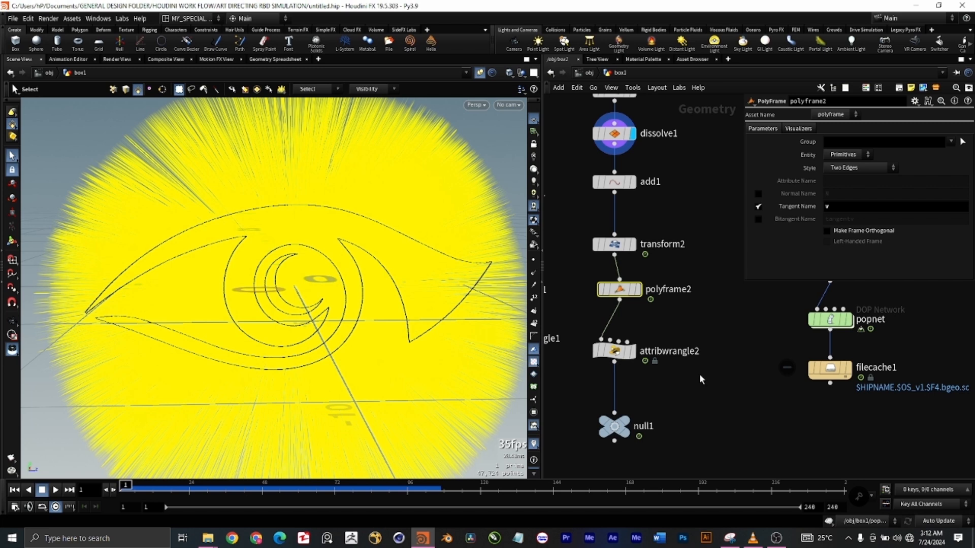
{"action": "left_click_drag", "start_coordinate": [693, 375], "coordinate": [595, 324]}
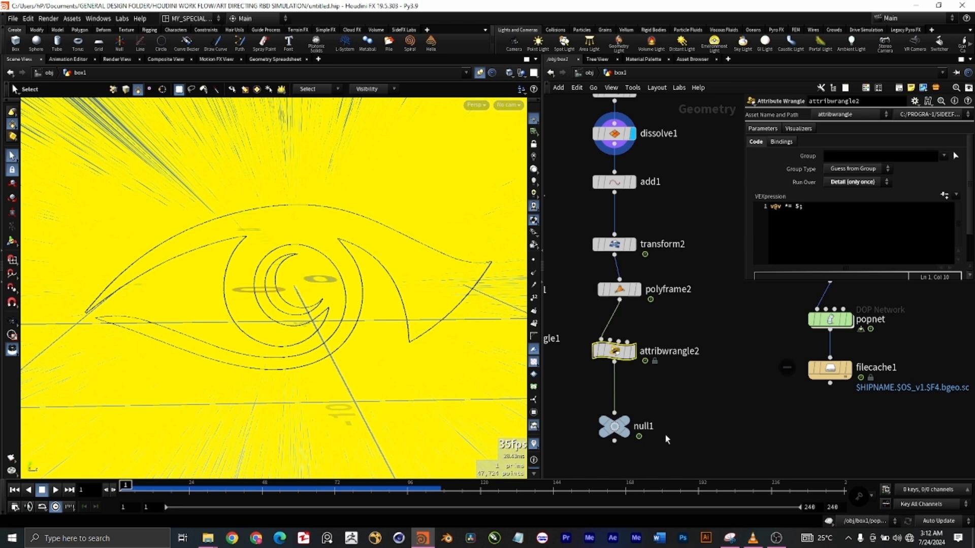
{"action": "mouse_move", "coordinate": [624, 424]}
{"action": "scroll", "coordinate": [686, 412], "scroll_direction": "down", "scroll_amount": 5}
{"action": "scroll", "coordinate": [666, 367], "scroll_direction": "up", "scroll_amount": 5}
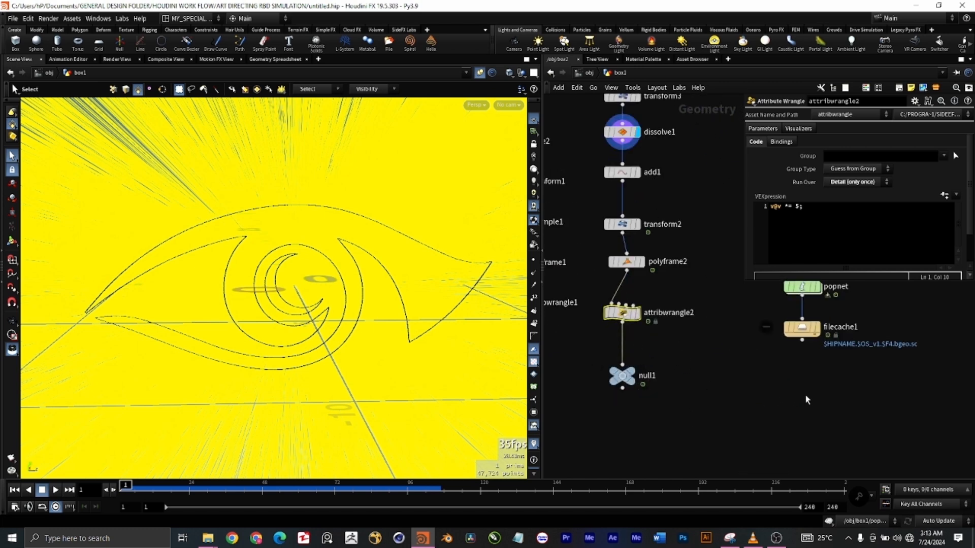
Display null1, the output of the eye outline chain, in the viewport.
{"action": "left_click", "coordinate": [635, 376]}
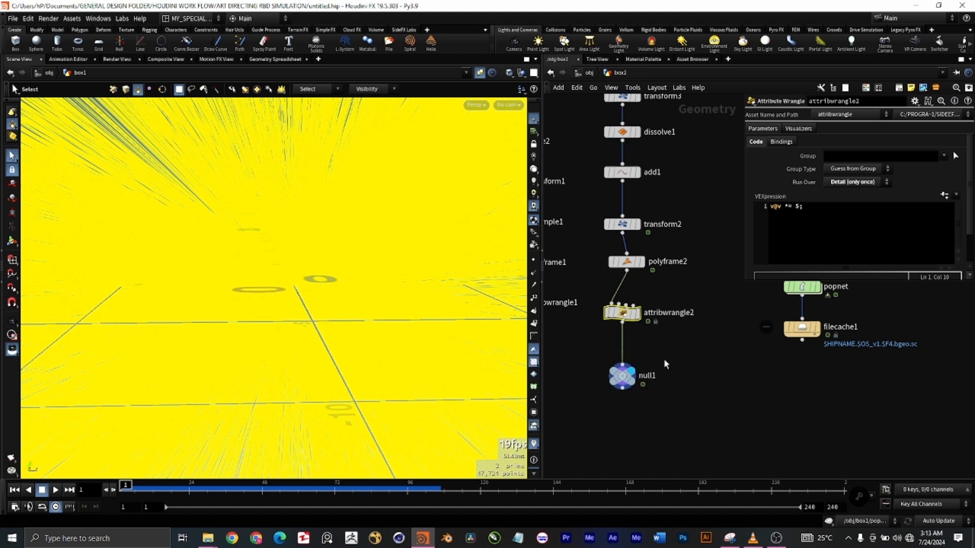
{"action": "scroll", "coordinate": [664, 363], "scroll_direction": "down", "scroll_amount": 5}
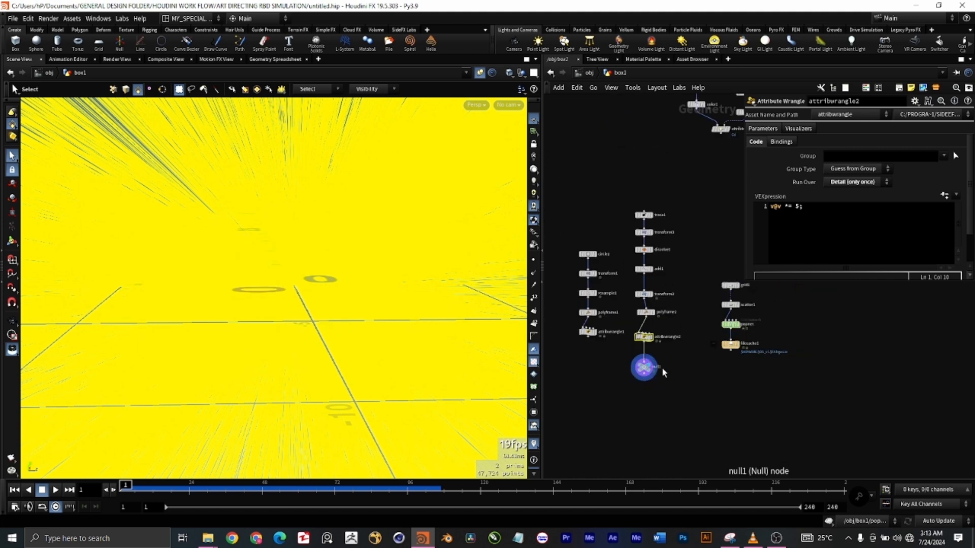
{"action": "scroll", "coordinate": [662, 367], "scroll_direction": "up", "scroll_amount": 3}
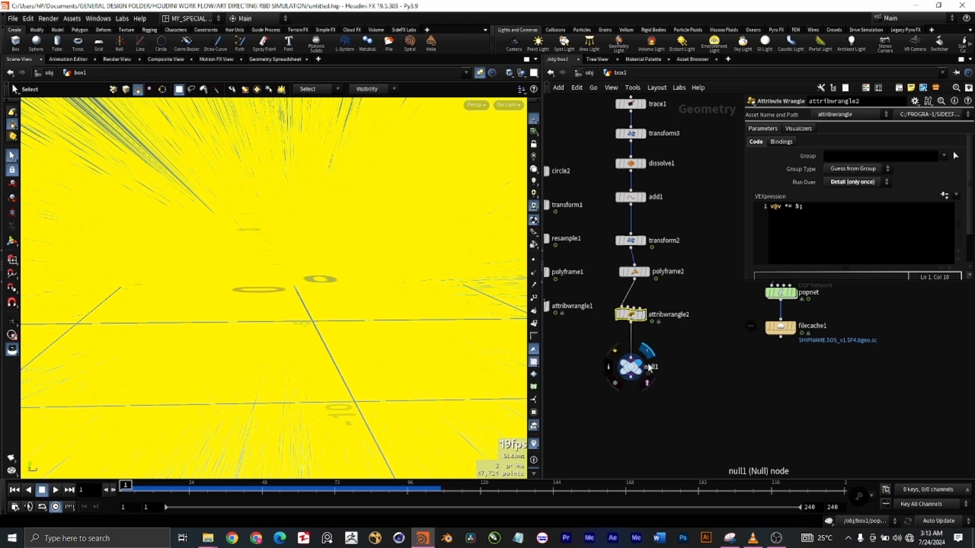
{"action": "scroll", "coordinate": [665, 377], "scroll_direction": "down", "scroll_amount": 3}
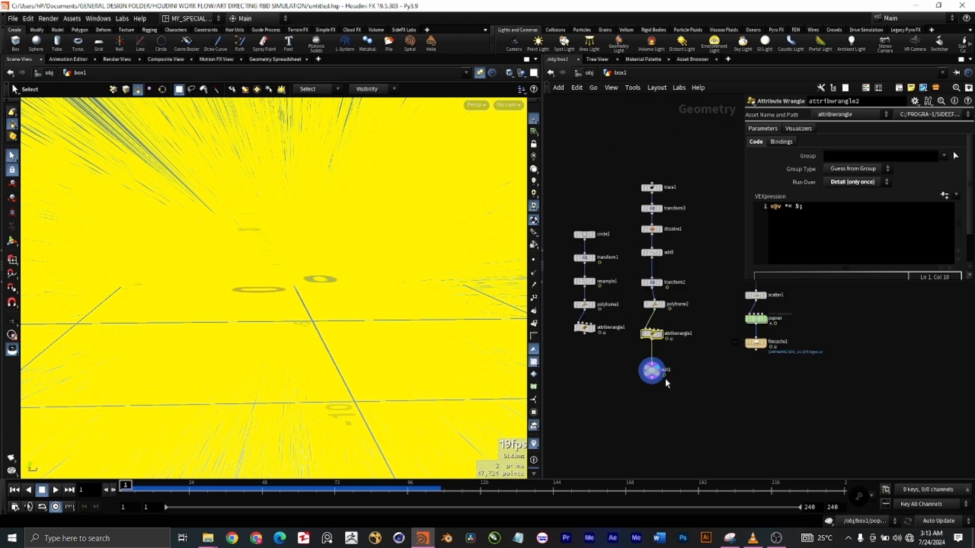
Turn off the velocity visualization in the viewport and move the timeline to frame 24.
{"action": "left_click", "coordinate": [535, 444]}
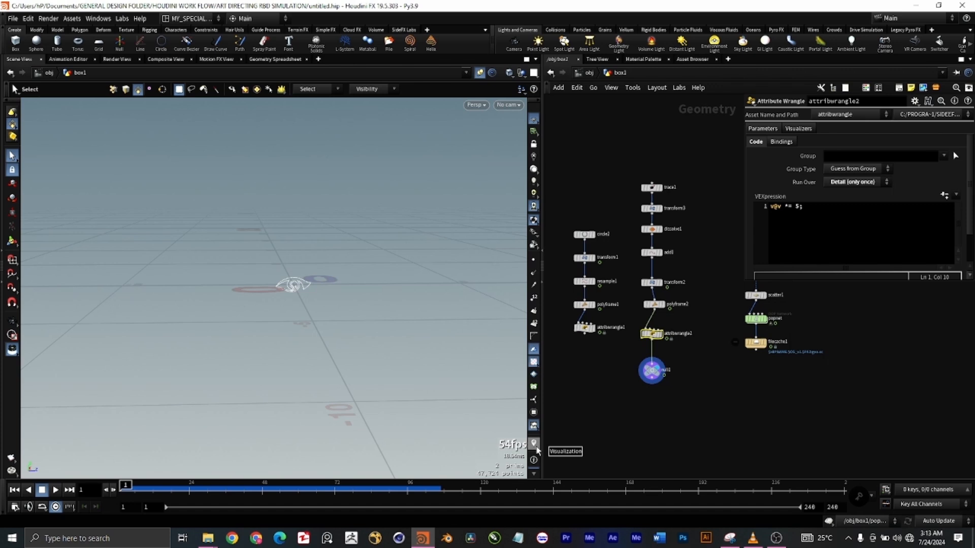
{"action": "left_click", "coordinate": [534, 445]}
{"action": "left_click", "coordinate": [536, 444]}
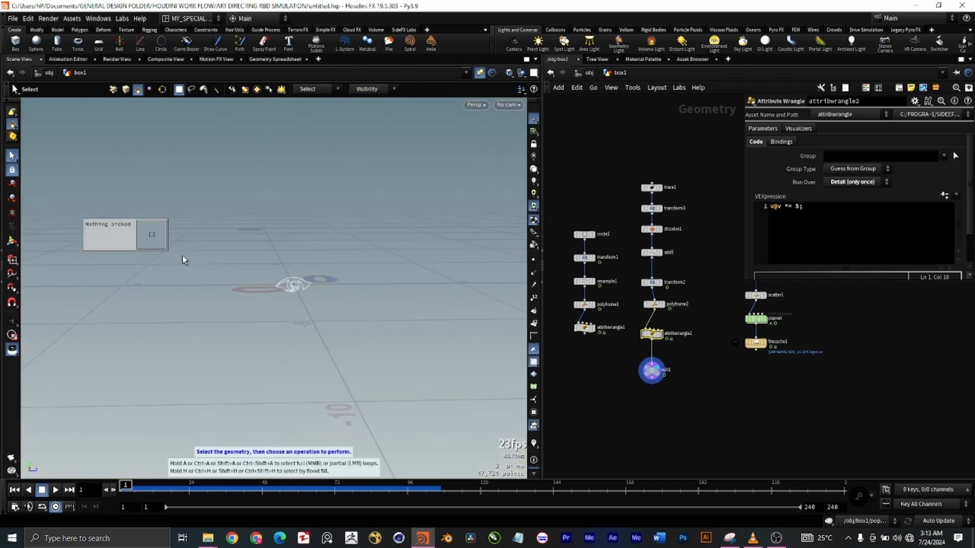
{"action": "left_click", "coordinate": [189, 488]}
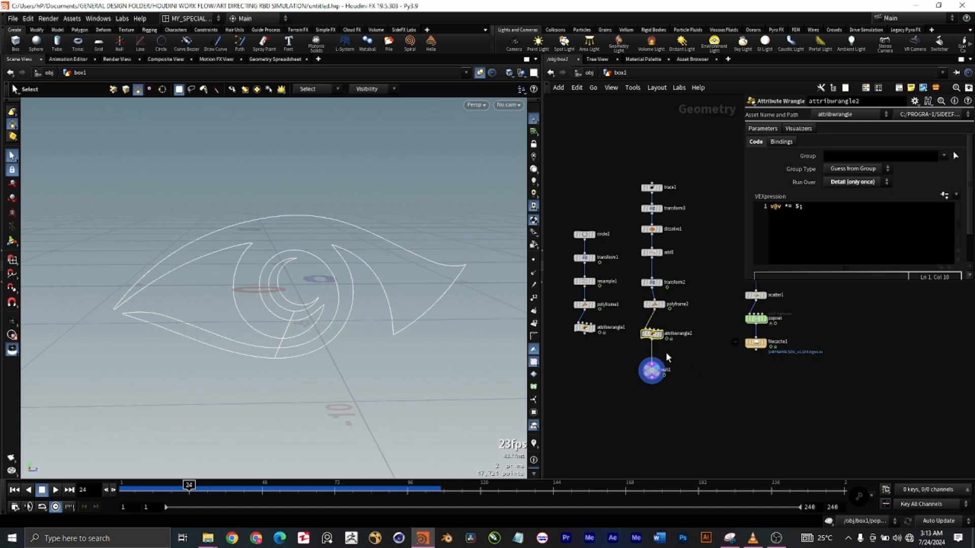
Display grid1 and the points of scatter1, and select scatter1 to review its point count settings.
{"action": "middle_click_drag", "start_coordinate": [849, 392], "coordinate": [719, 411]}
{"action": "scroll", "coordinate": [624, 266], "scroll_direction": "up", "scroll_amount": 4}
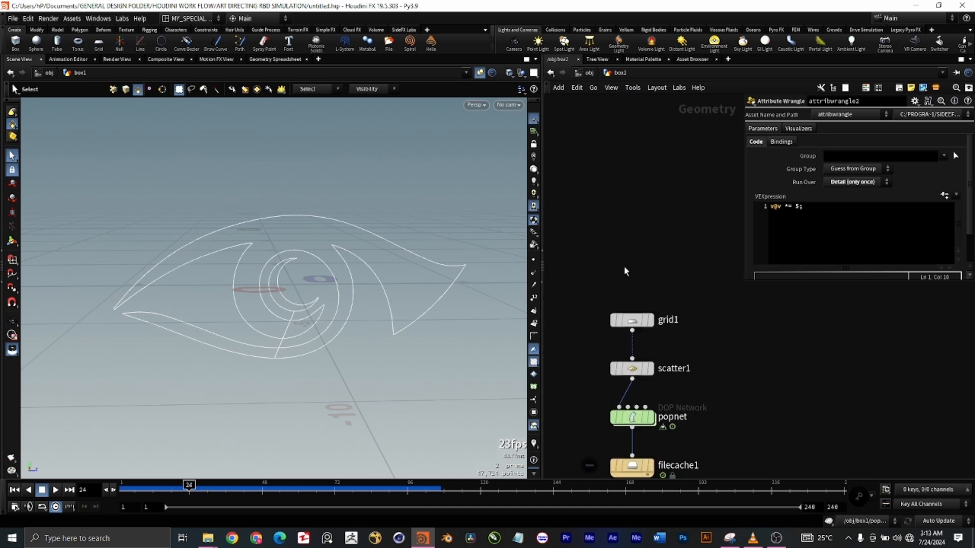
{"action": "mouse_move", "coordinate": [652, 326]}
{"action": "left_click", "coordinate": [651, 321]}
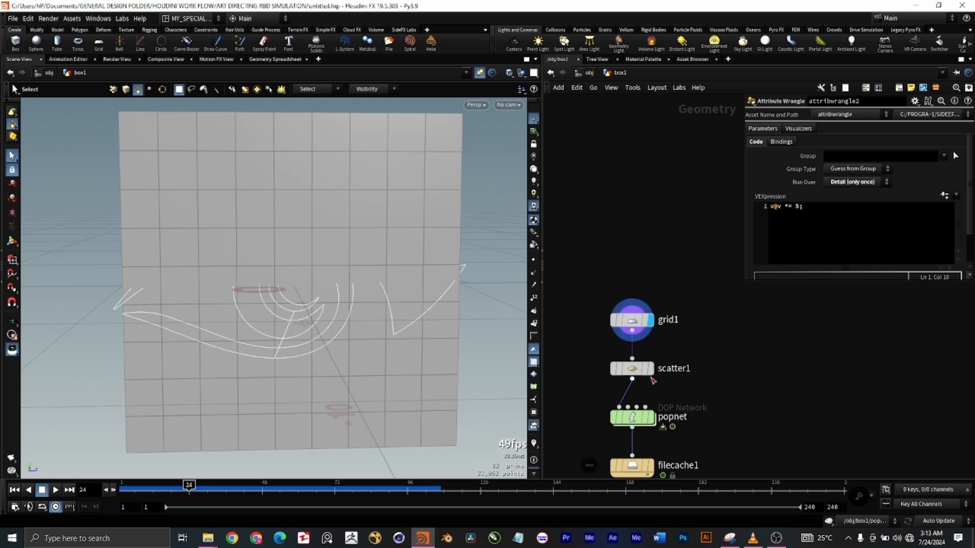
{"action": "left_click", "coordinate": [651, 372]}
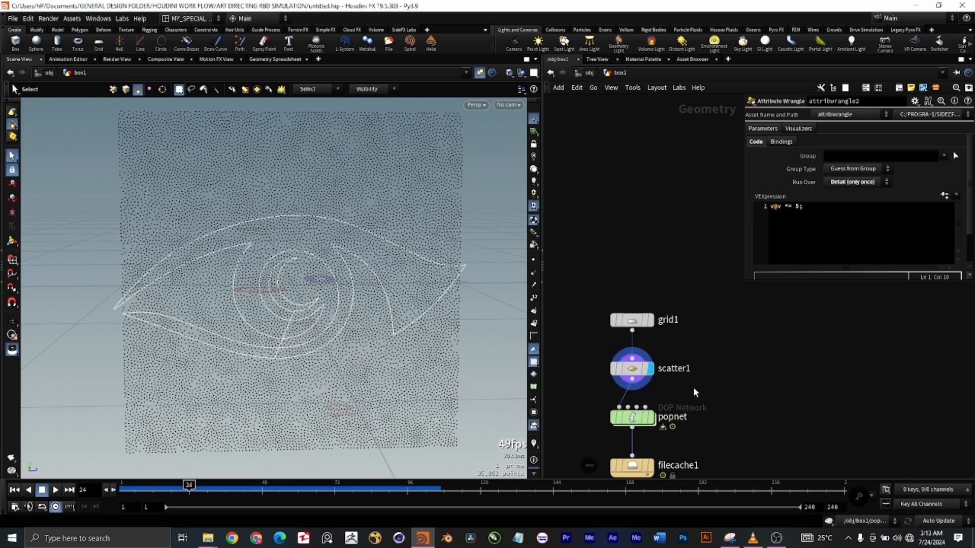
{"action": "left_click", "coordinate": [632, 369]}
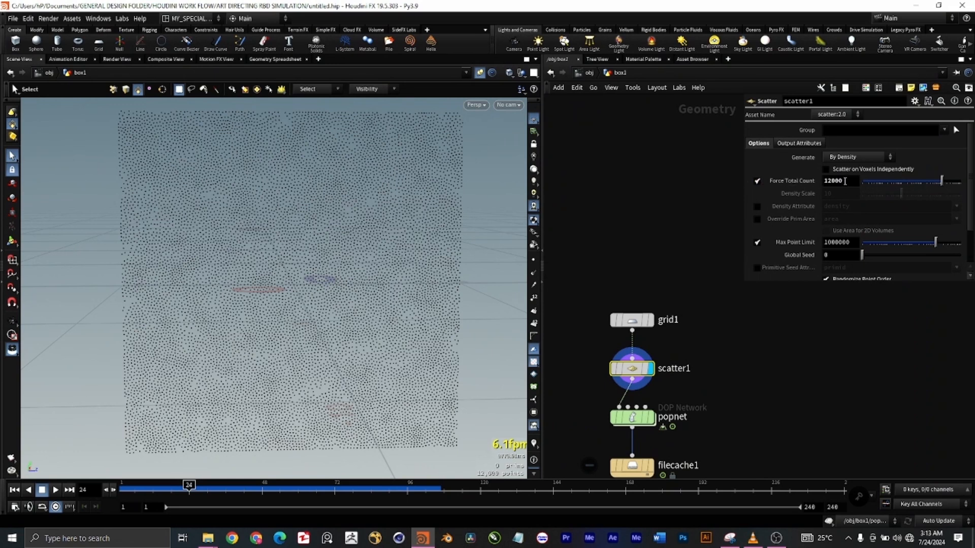
Review the remaining scatter1 settings, including the point order and relax iterations.
{"action": "scroll", "coordinate": [851, 206], "scroll_direction": "down", "scroll_amount": 1}
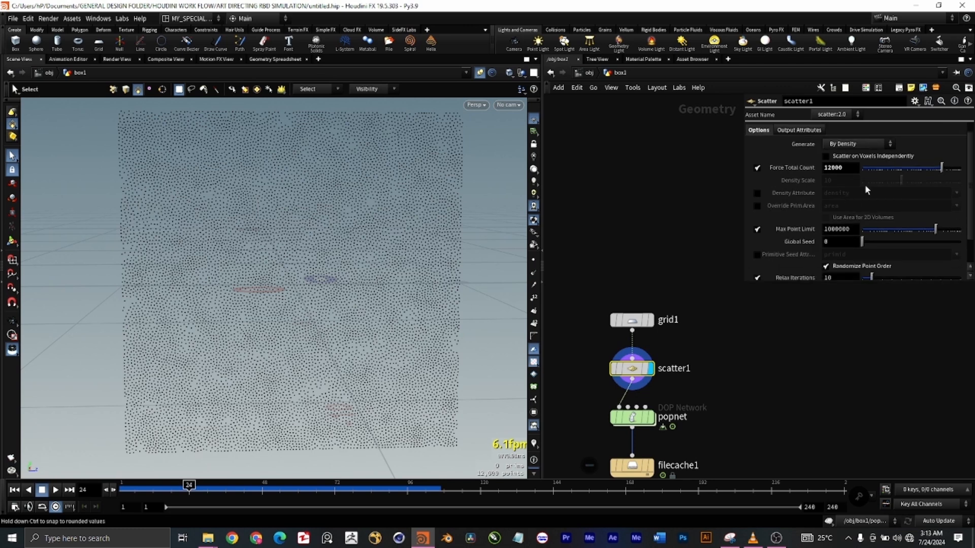
{"action": "scroll", "coordinate": [864, 184], "scroll_direction": "down", "scroll_amount": 1}
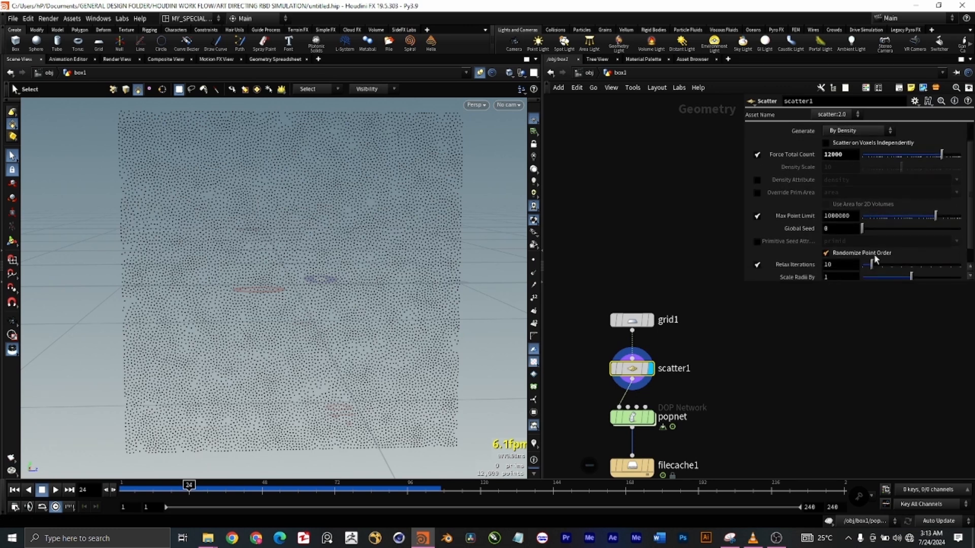
{"action": "scroll", "coordinate": [800, 313], "scroll_direction": "down", "scroll_amount": 4}
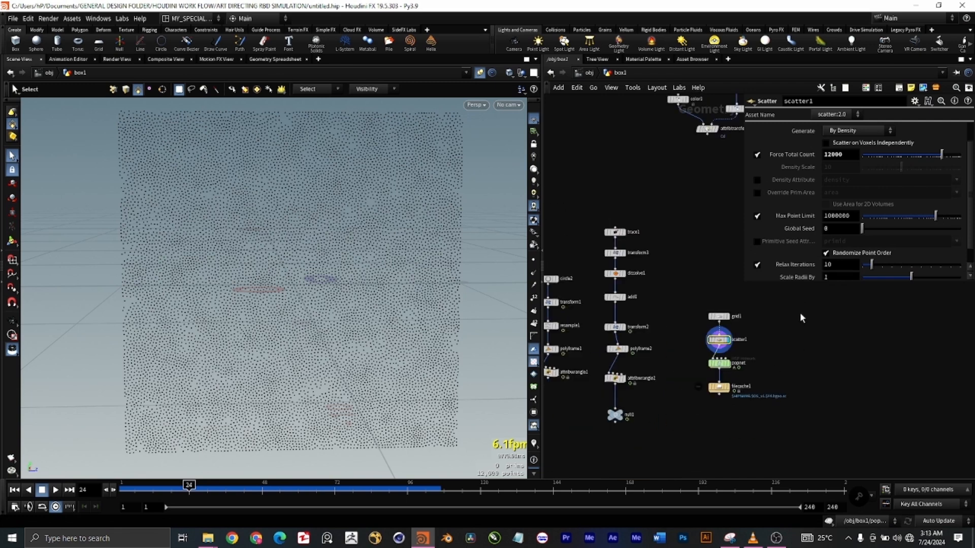
Select the popnet node below scatter1 to review its object merge settings.
{"action": "scroll", "coordinate": [742, 342], "scroll_direction": "up", "scroll_amount": 4}
{"action": "middle_click_drag", "start_coordinate": [816, 414], "coordinate": [642, 333]}
{"action": "left_click_drag", "start_coordinate": [689, 336], "coordinate": [597, 317]}
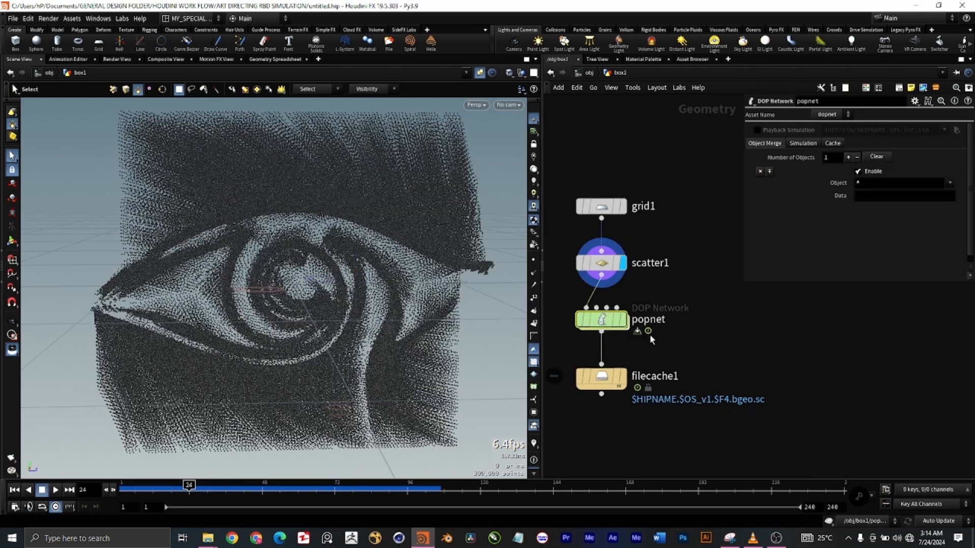
{"action": "mouse_move", "coordinate": [606, 322]}
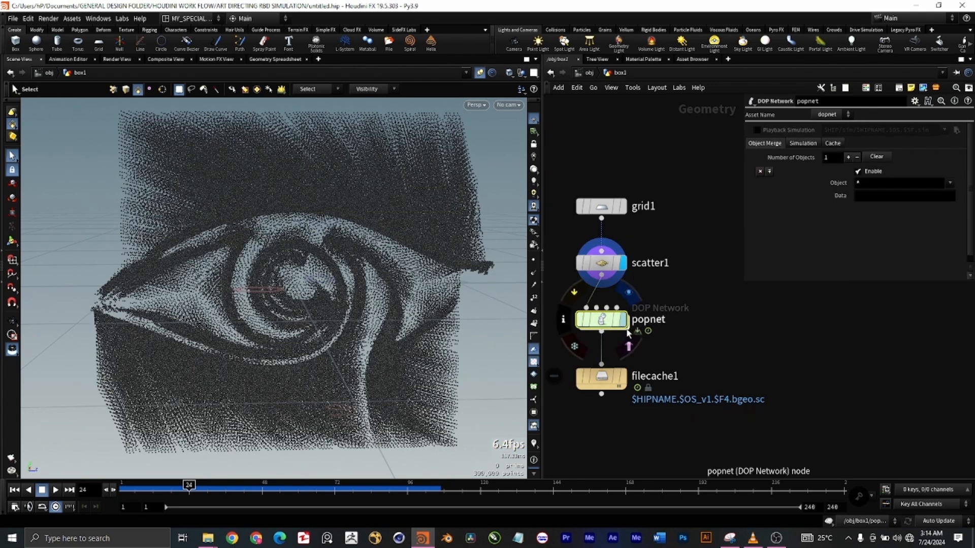
Go inside popnet and select source_first_input to review its emission type and geometry source.
{"action": "double_click", "coordinate": [602, 320]}
{"action": "middle_click_drag", "start_coordinate": [837, 325], "coordinate": [754, 366]}
{"action": "scroll", "coordinate": [755, 365], "scroll_direction": "down", "scroll_amount": 3}
{"action": "middle_click_drag", "start_coordinate": [815, 356], "coordinate": [764, 366]}
{"action": "left_click_drag", "start_coordinate": [599, 235], "coordinate": [682, 284]}
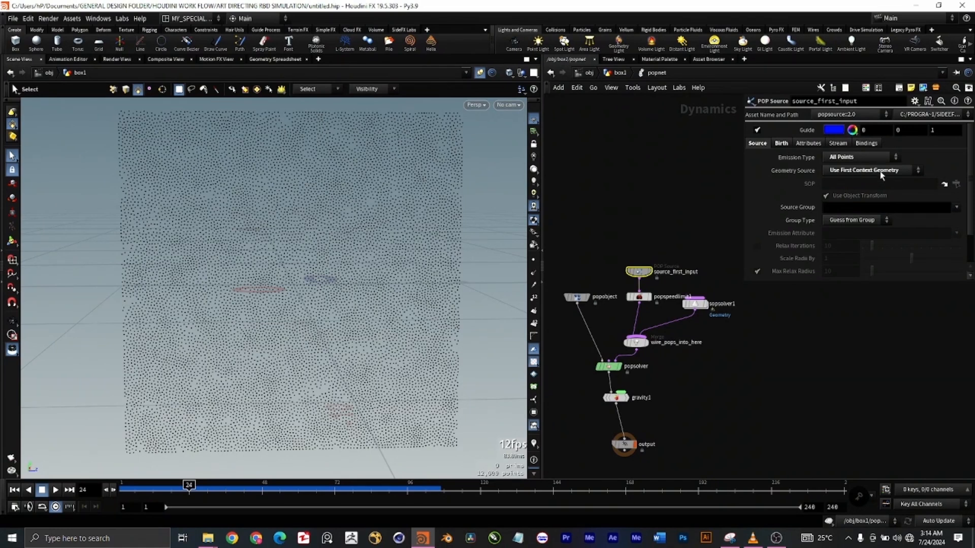
Return to the box1 network to check the grid1 and scatter1 input, and go back inside popnet.
{"action": "left_click", "coordinate": [619, 74]}
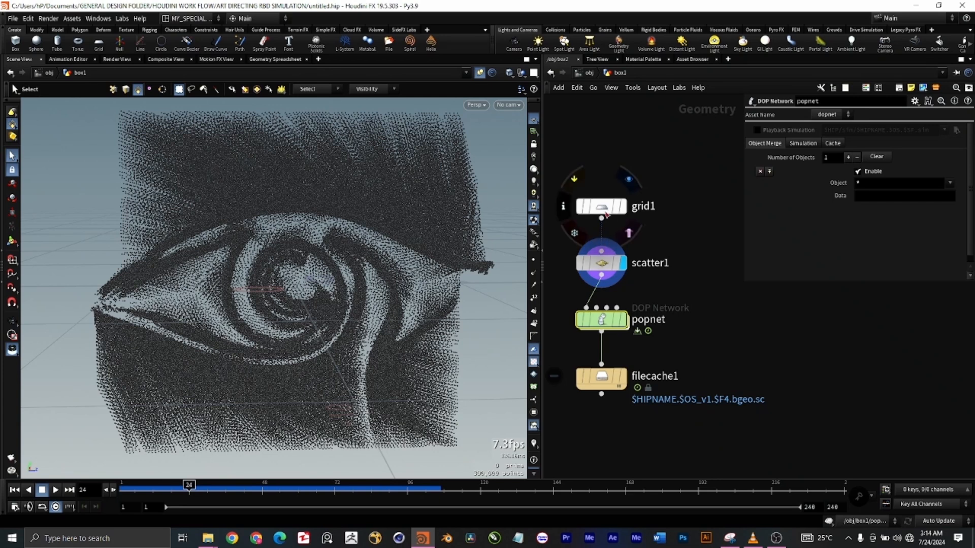
{"action": "mouse_move", "coordinate": [624, 266]}
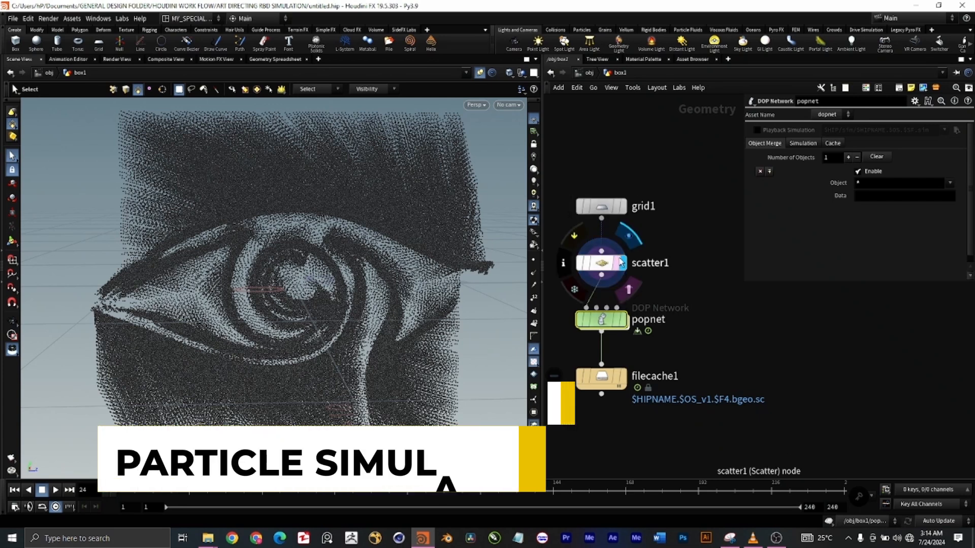
{"action": "double_click", "coordinate": [604, 320]}
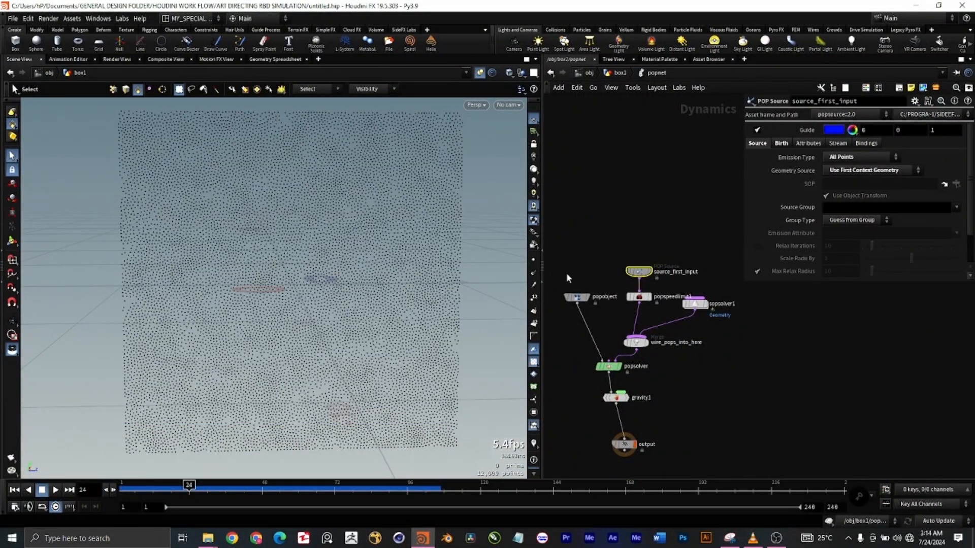
Select popobject and popspeedlimit1 in turn to review the particle object and the maximum speed setting.
{"action": "left_click_drag", "start_coordinate": [588, 315], "coordinate": [590, 314]}
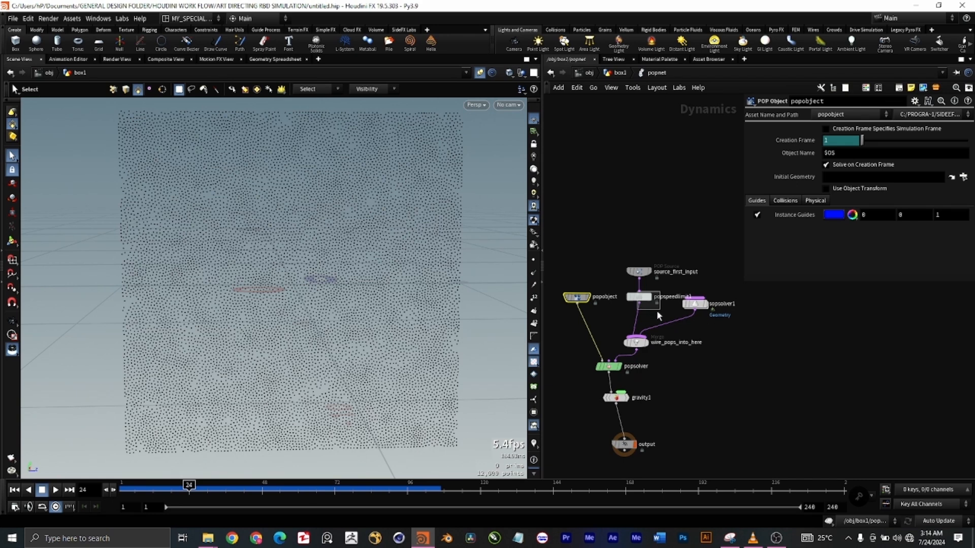
{"action": "left_click_drag", "start_coordinate": [662, 321], "coordinate": [666, 312]}
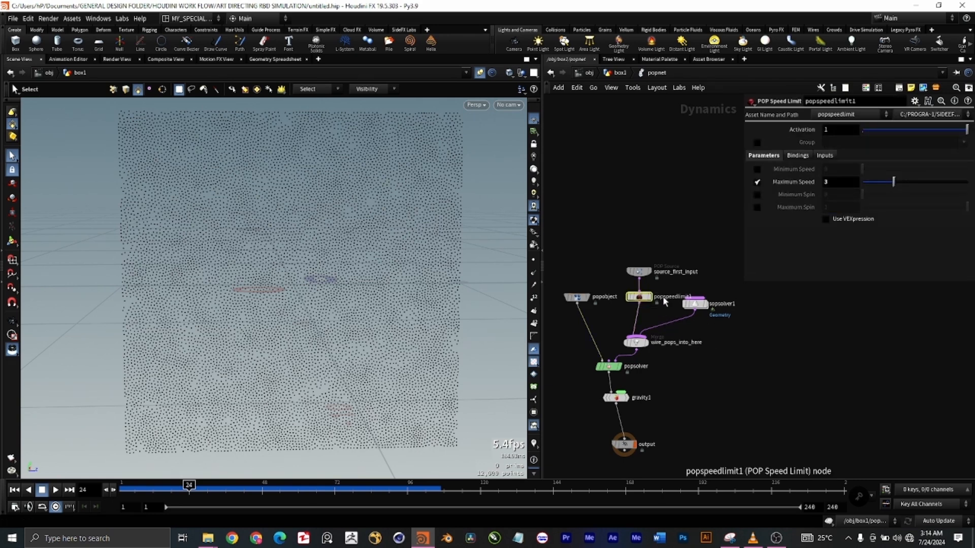
{"action": "scroll", "coordinate": [663, 297], "scroll_direction": "up", "scroll_amount": 5}
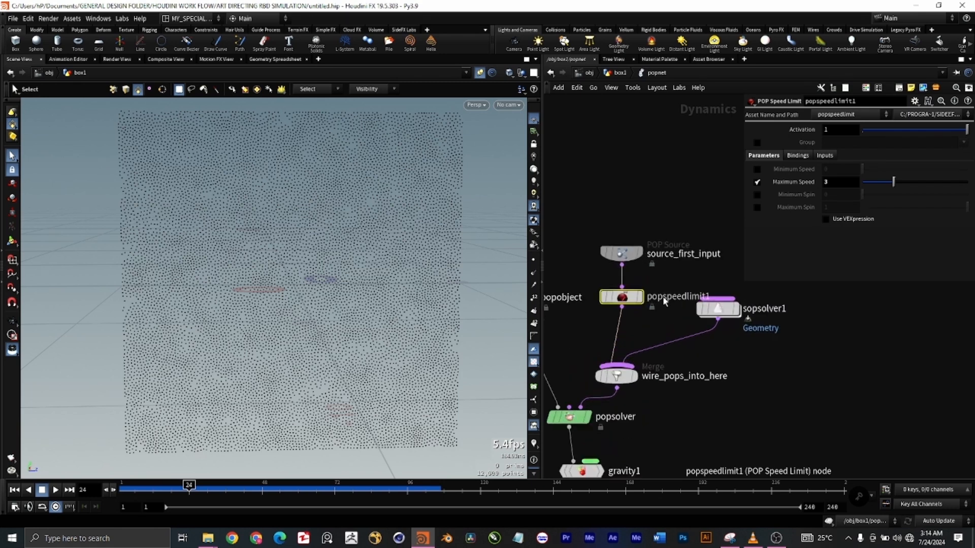
Move sopsolver1 slightly lower in the network and select popsolver to review its substep settings.
{"action": "left_click_drag", "start_coordinate": [720, 311], "coordinate": [727, 330]}
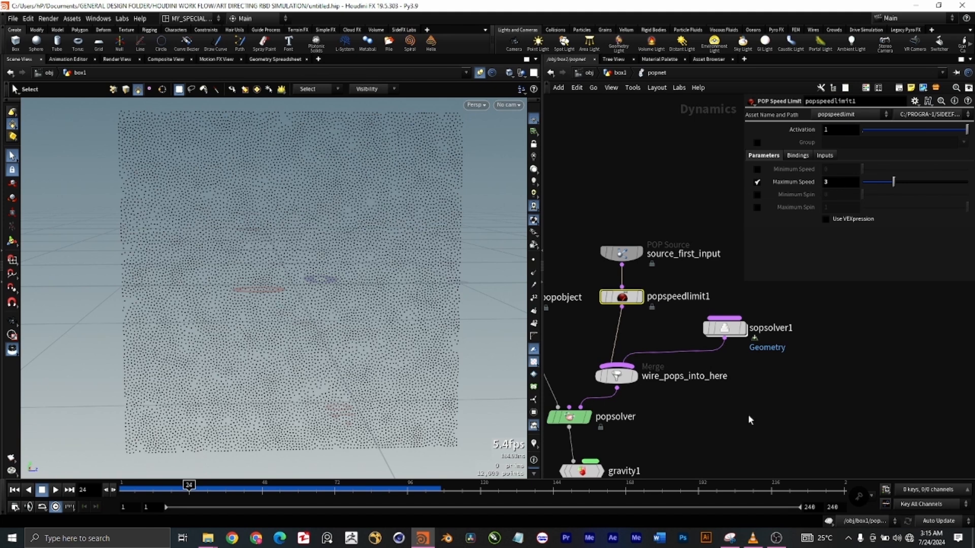
{"action": "middle_click_drag", "start_coordinate": [741, 425], "coordinate": [756, 379]}
{"action": "scroll", "coordinate": [722, 398], "scroll_direction": "down", "scroll_amount": 3}
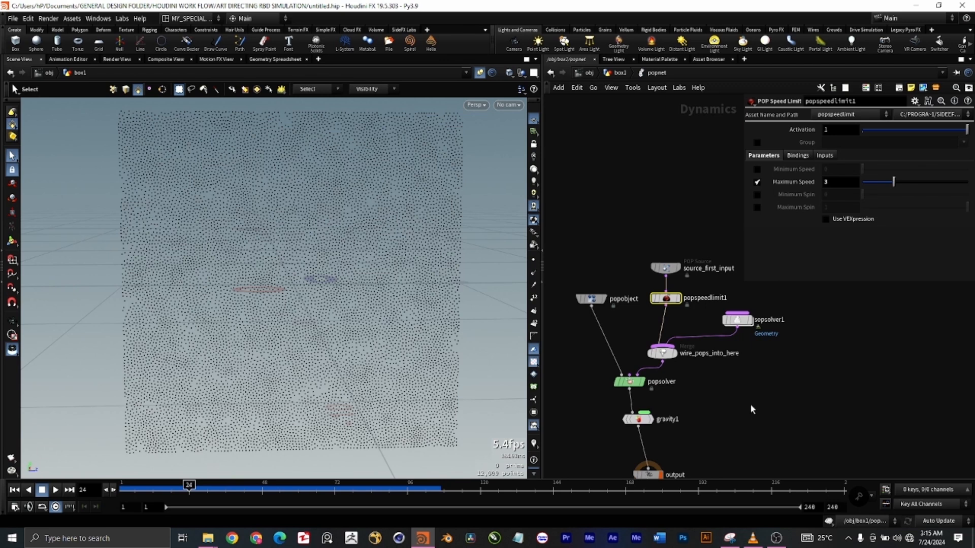
{"action": "middle_click_drag", "start_coordinate": [744, 409], "coordinate": [722, 387]}
{"action": "left_click", "coordinate": [608, 359]}
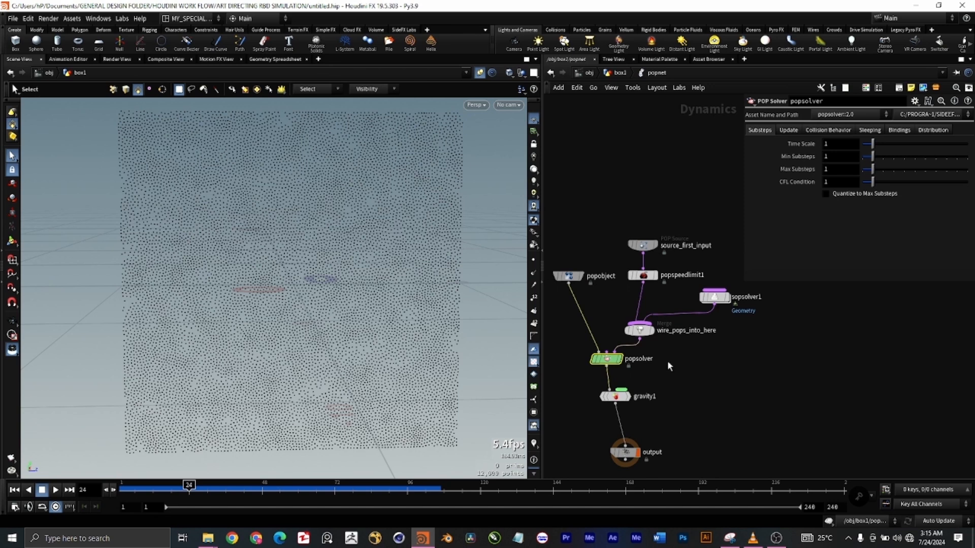
Select popobject and review its collision and physical settings.
{"action": "middle_click_drag", "start_coordinate": [712, 368], "coordinate": [723, 375]}
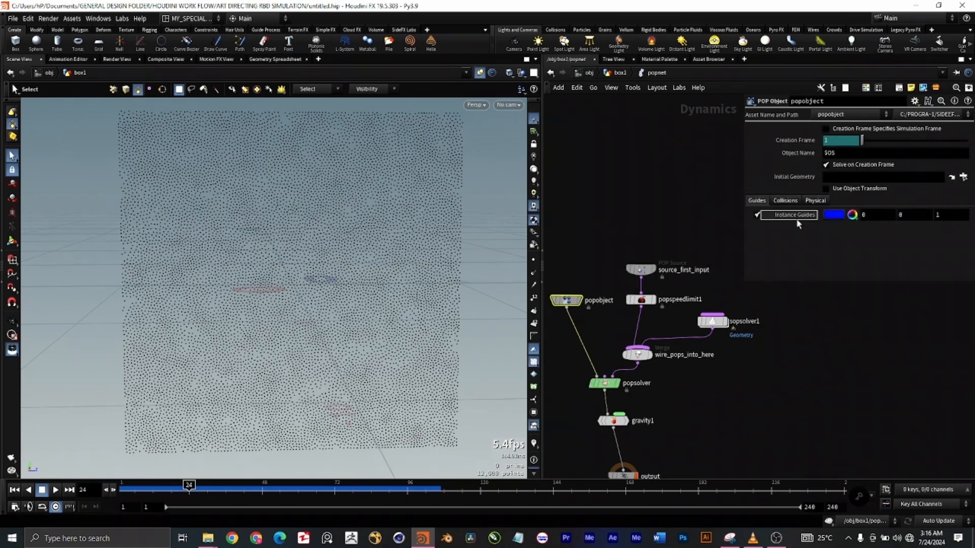
{"action": "left_click", "coordinate": [785, 201]}
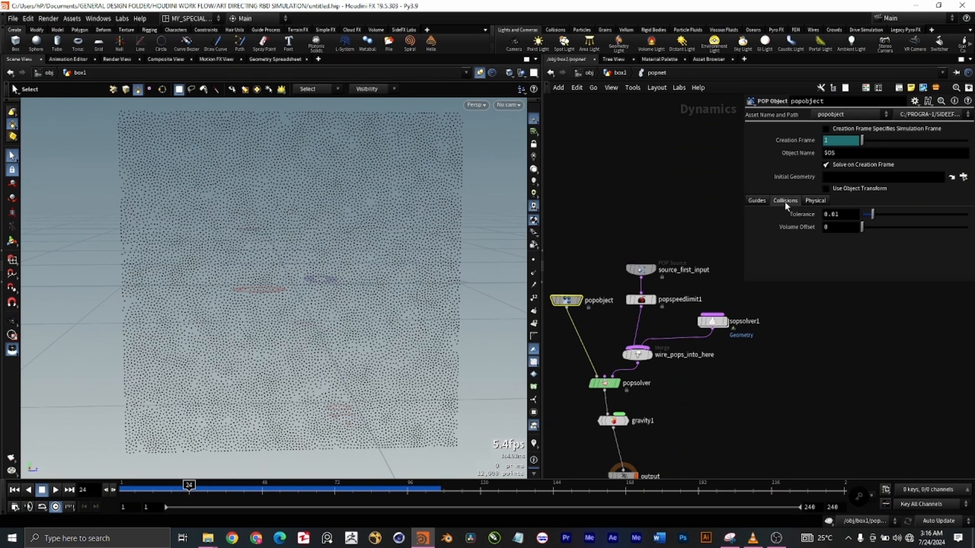
{"action": "left_click", "coordinate": [809, 201]}
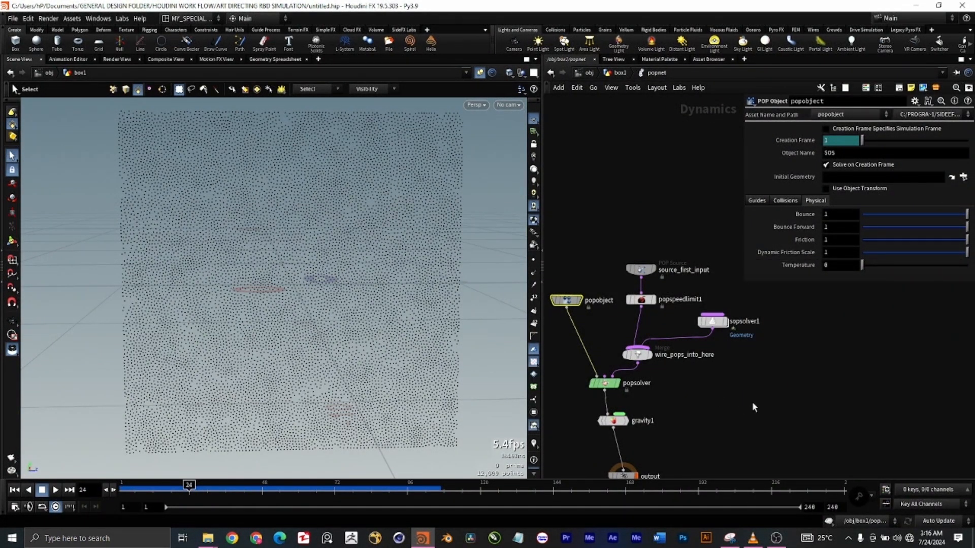
Select gravity1 to review its force settings, and move the timeline to frame 9.
{"action": "left_click_drag", "start_coordinate": [696, 444], "coordinate": [597, 408]}
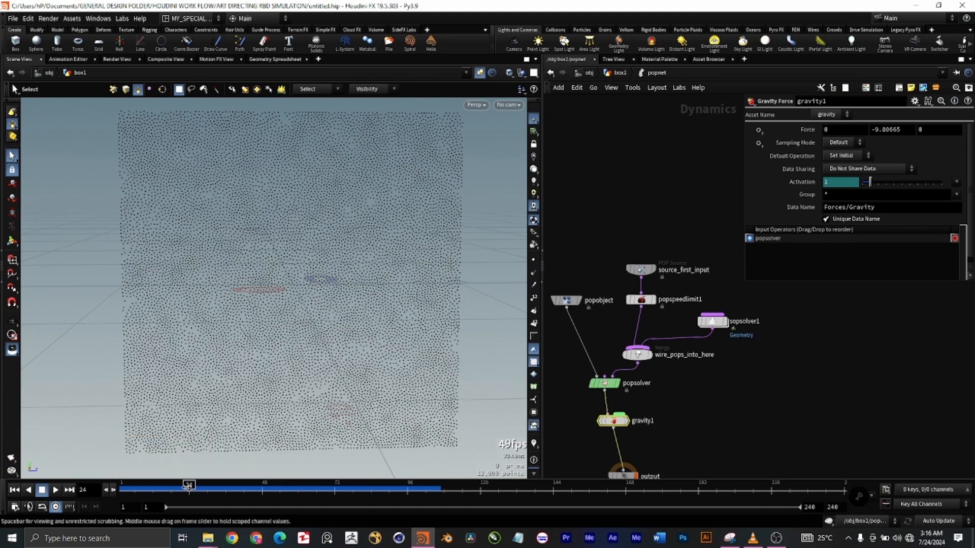
{"action": "mouse_move", "coordinate": [172, 495]}
{"action": "left_mouse_down"}
{"action": "mouse_move", "coordinate": [161, 493]}
{"action": "mouse_move", "coordinate": [204, 493]}
{"action": "mouse_move", "coordinate": [184, 492]}
{"action": "left_mouse_up"}
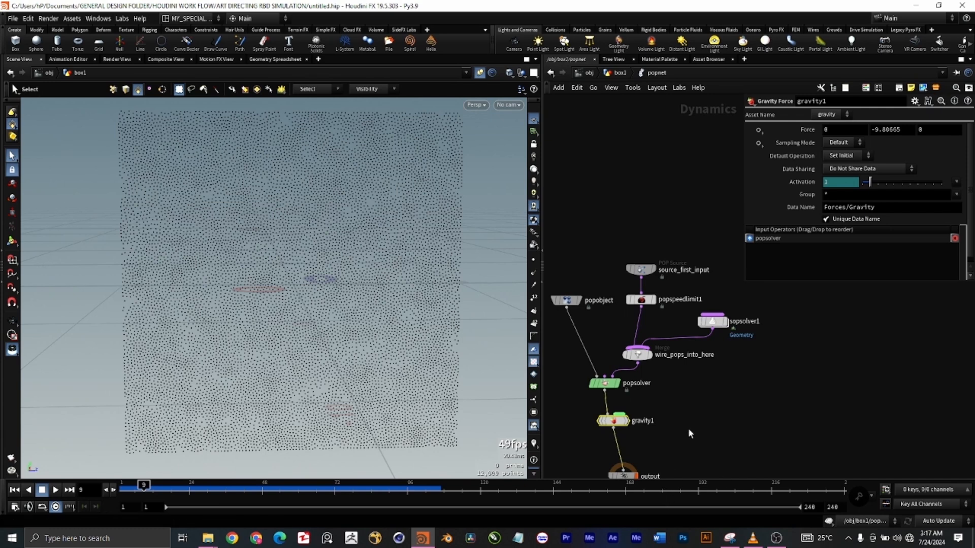
Go inside sopsolver1 and look over the chain feeding pointvop1 and OUT.
{"action": "left_click", "coordinate": [712, 323]}
{"action": "double_click", "coordinate": [713, 323]}
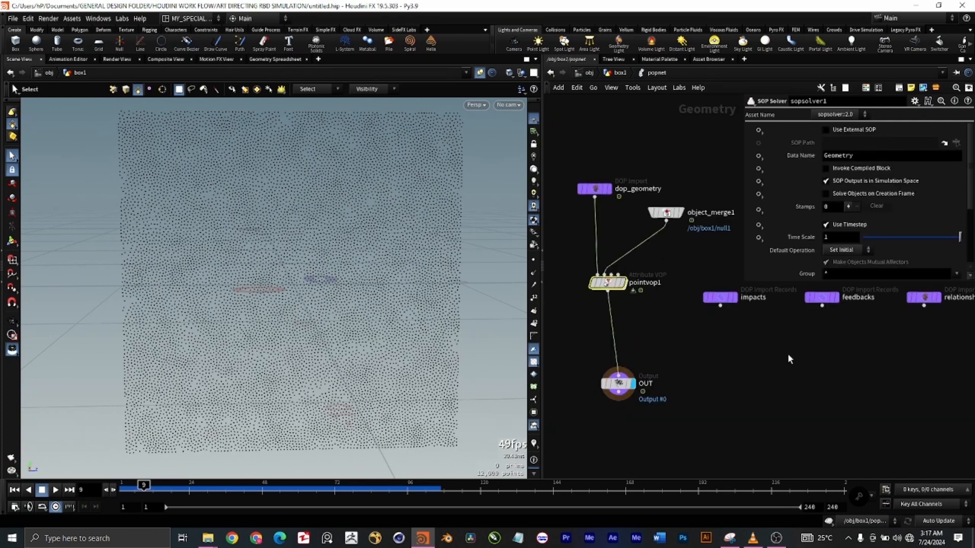
{"action": "middle_click_drag", "start_coordinate": [787, 354], "coordinate": [771, 384]}
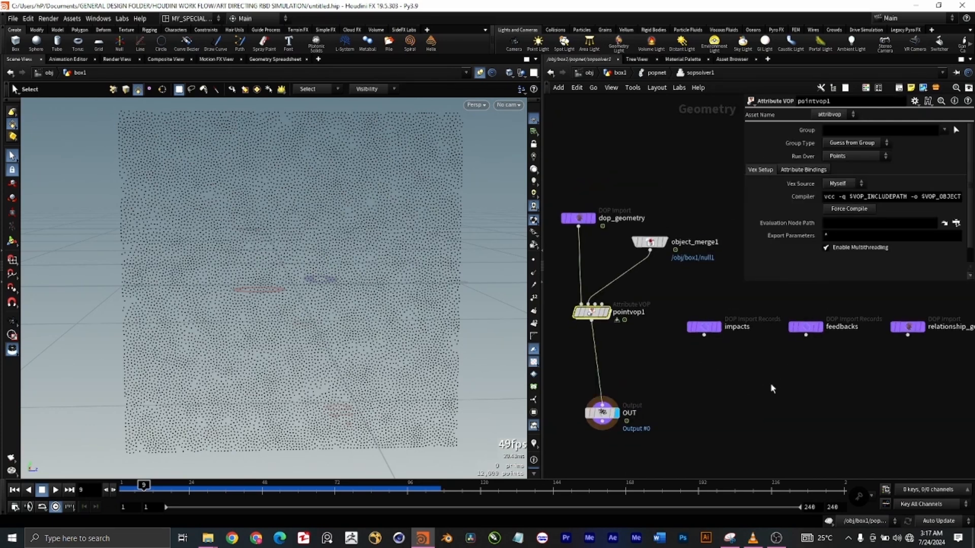
{"action": "left_click", "coordinate": [770, 383]}
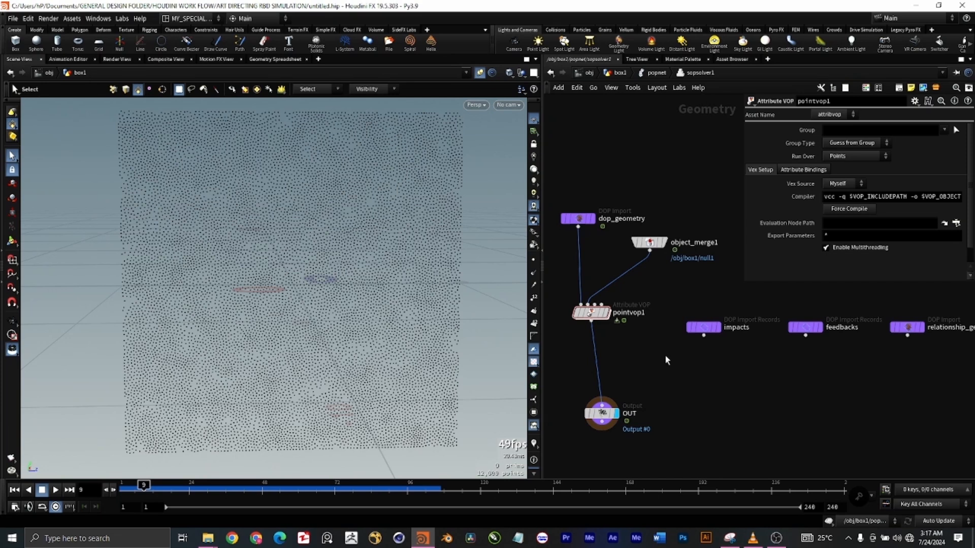
{"action": "middle_click_drag", "start_coordinate": [665, 355], "coordinate": [675, 364]}
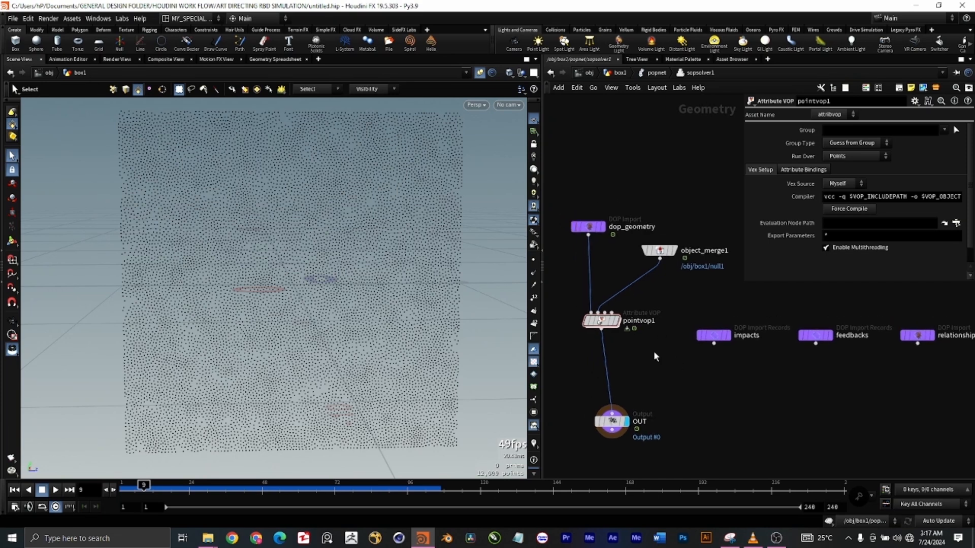
Select dop_geometry and object_merge1 in turn to review the two inputs of pointvop1.
{"action": "left_click_drag", "start_coordinate": [579, 184], "coordinate": [611, 243]}
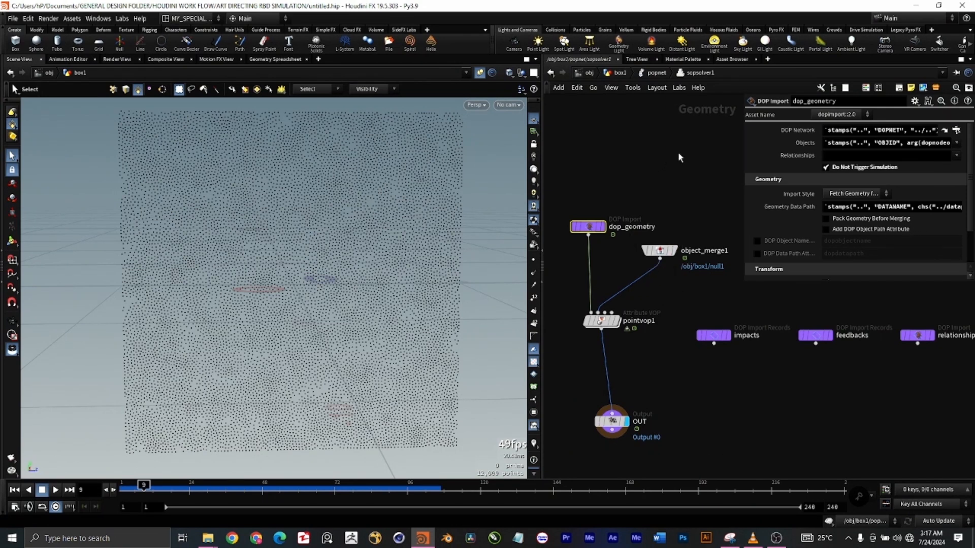
{"action": "left_click_drag", "start_coordinate": [672, 264], "coordinate": [671, 288]}
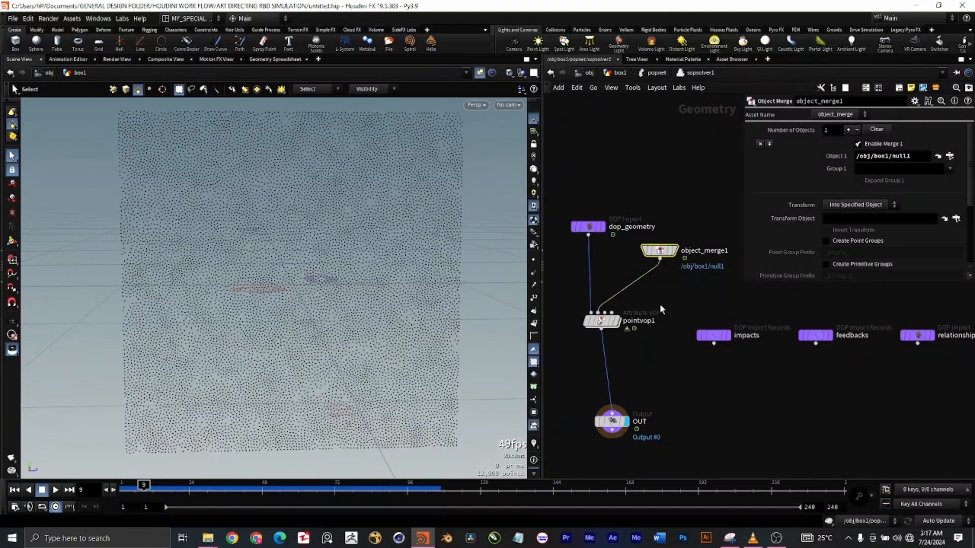
{"action": "mouse_move", "coordinate": [669, 257]}
{"action": "mouse_move", "coordinate": [599, 318]}
Go inside pointvop1 and bring its whole VEX network into view.
{"action": "scroll", "coordinate": [809, 385], "scroll_direction": "down", "scroll_amount": 5}
{"action": "middle_click_drag", "start_coordinate": [811, 397], "coordinate": [749, 399]}
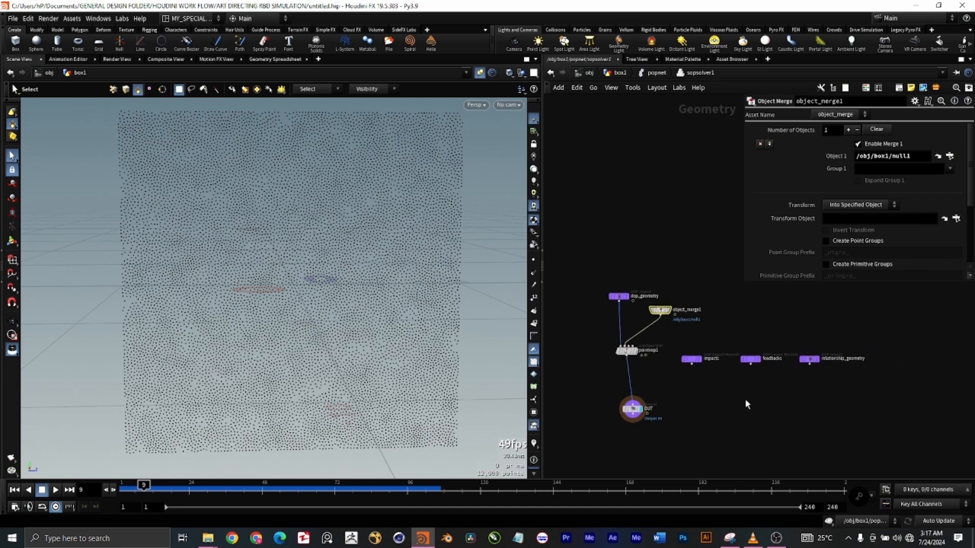
{"action": "scroll", "coordinate": [609, 358], "scroll_direction": "up", "scroll_amount": 4}
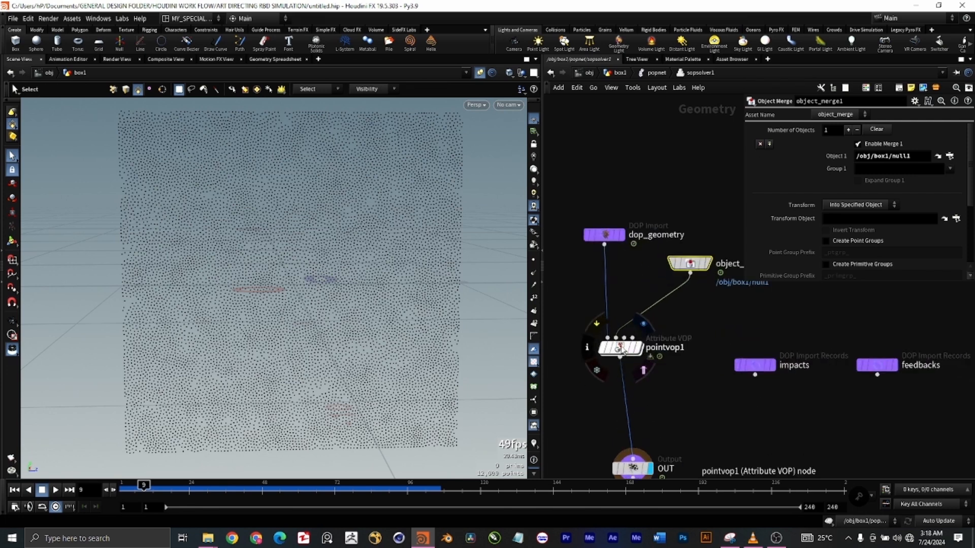
{"action": "double_click", "coordinate": [621, 348]}
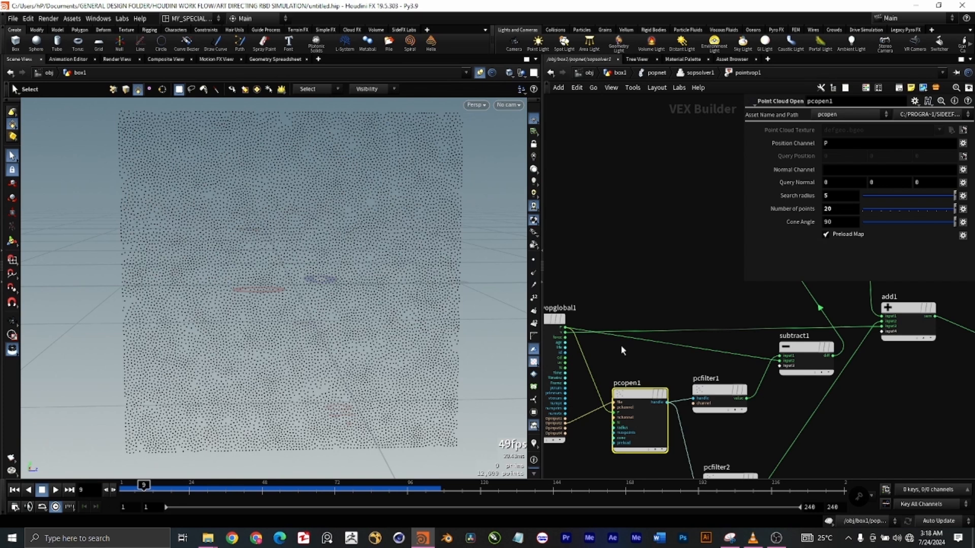
{"action": "scroll", "coordinate": [881, 440], "scroll_direction": "down", "scroll_amount": 4}
{"action": "middle_click_drag", "start_coordinate": [877, 437], "coordinate": [785, 391]}
{"action": "scroll", "coordinate": [784, 390], "scroll_direction": "up", "scroll_amount": 1}
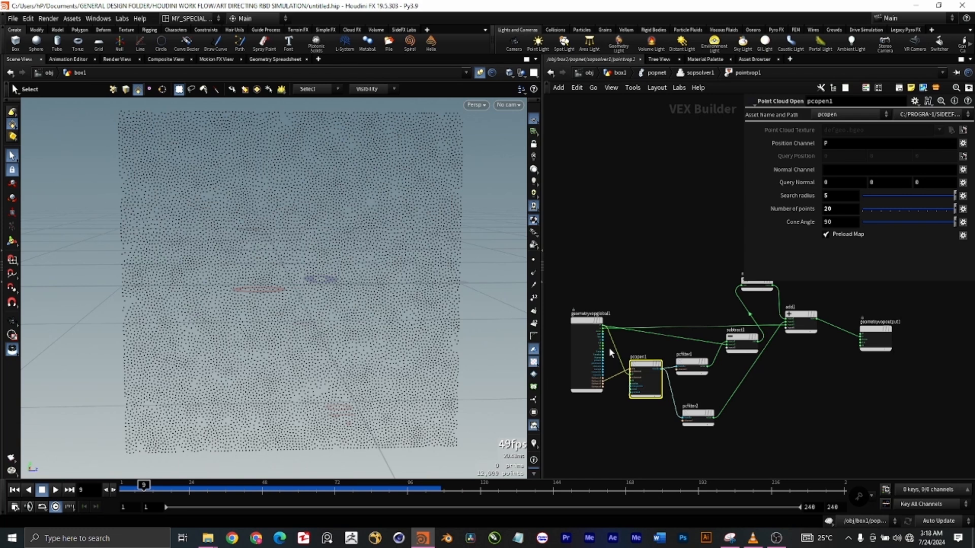
Examine the pcopen1 node, its connections from the geometry globals, and its links to pcfilter1 and pcfilter2.
{"action": "scroll", "coordinate": [610, 349], "scroll_direction": "up", "scroll_amount": 5}
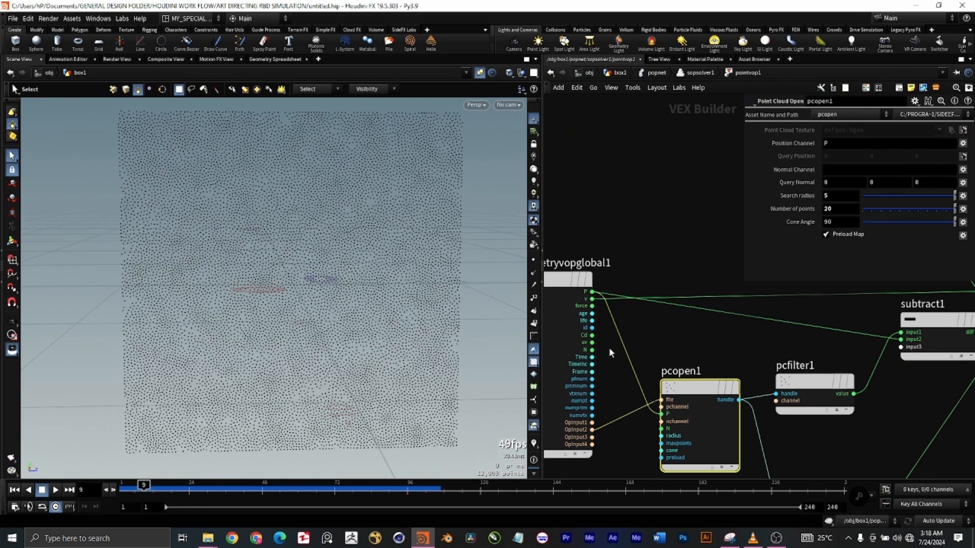
{"action": "scroll", "coordinate": [655, 344], "scroll_direction": "down", "scroll_amount": 5}
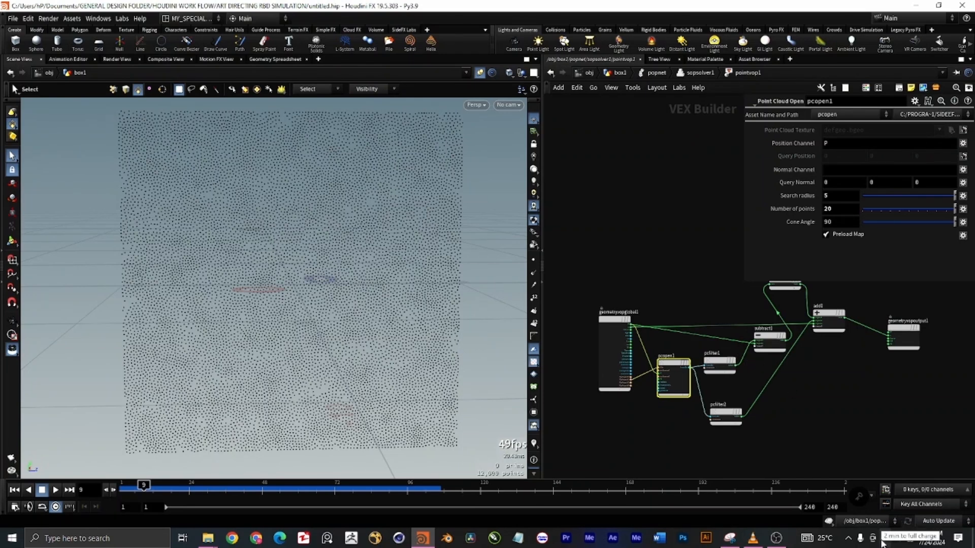
{"action": "scroll", "coordinate": [652, 364], "scroll_direction": "up", "scroll_amount": 5}
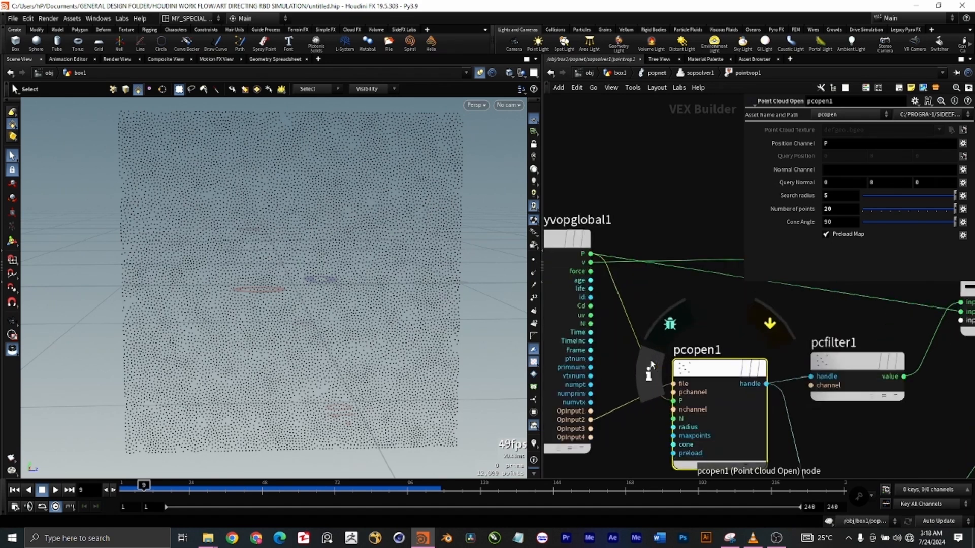
{"action": "scroll", "coordinate": [651, 365], "scroll_direction": "down", "scroll_amount": 5}
{"action": "scroll", "coordinate": [680, 376], "scroll_direction": "up", "scroll_amount": 2}
{"action": "scroll", "coordinate": [700, 392], "scroll_direction": "down", "scroll_amount": 2}
{"action": "scroll", "coordinate": [678, 411], "scroll_direction": "up", "scroll_amount": 3}
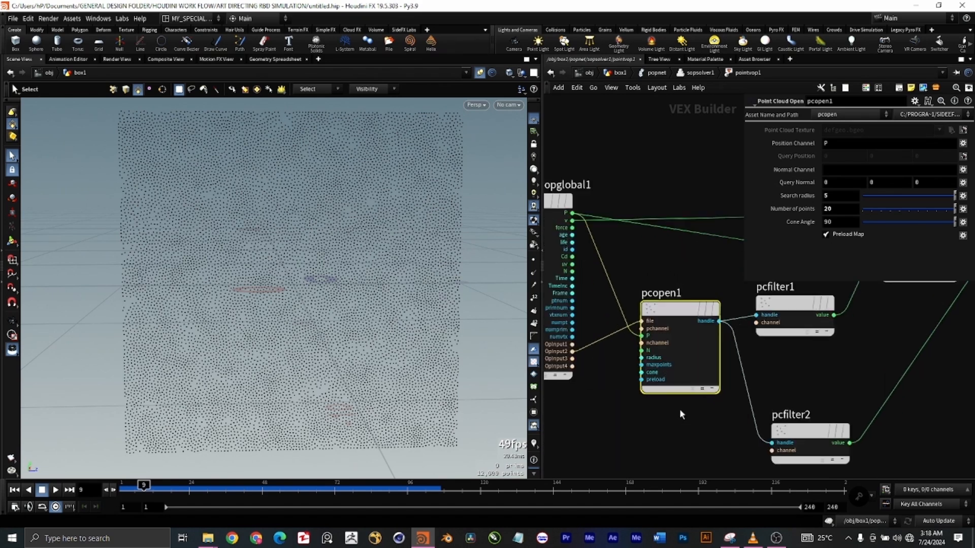
{"action": "mouse_move", "coordinate": [669, 310]}
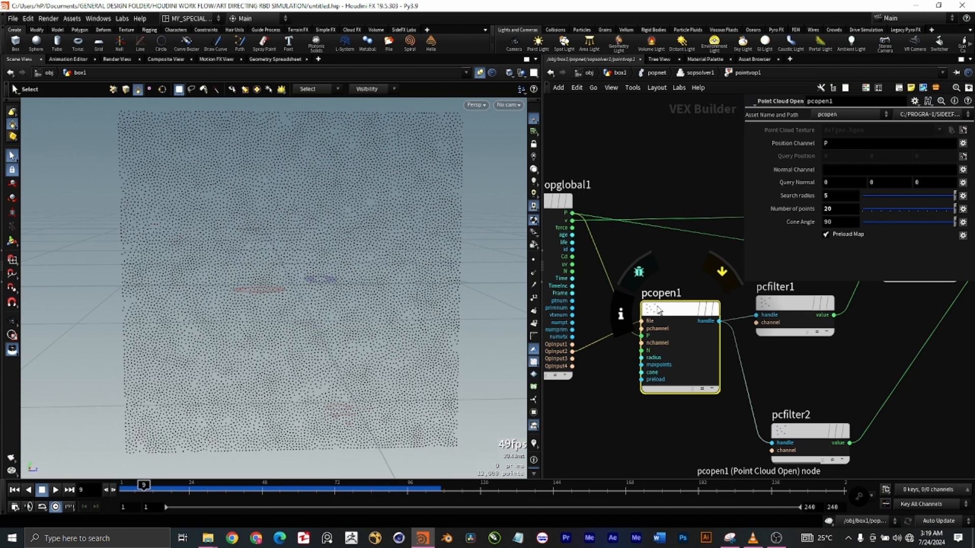
Select pcfilter1 and pcfilter2 in turn to compare their Signature and Channel settings.
{"action": "scroll", "coordinate": [686, 391], "scroll_direction": "down", "scroll_amount": 4}
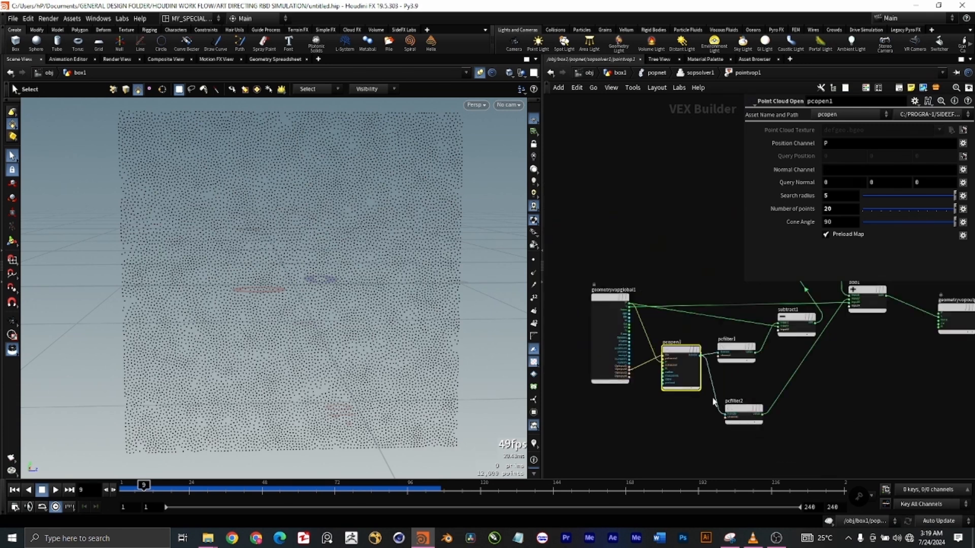
{"action": "scroll", "coordinate": [705, 382], "scroll_direction": "up", "scroll_amount": 2}
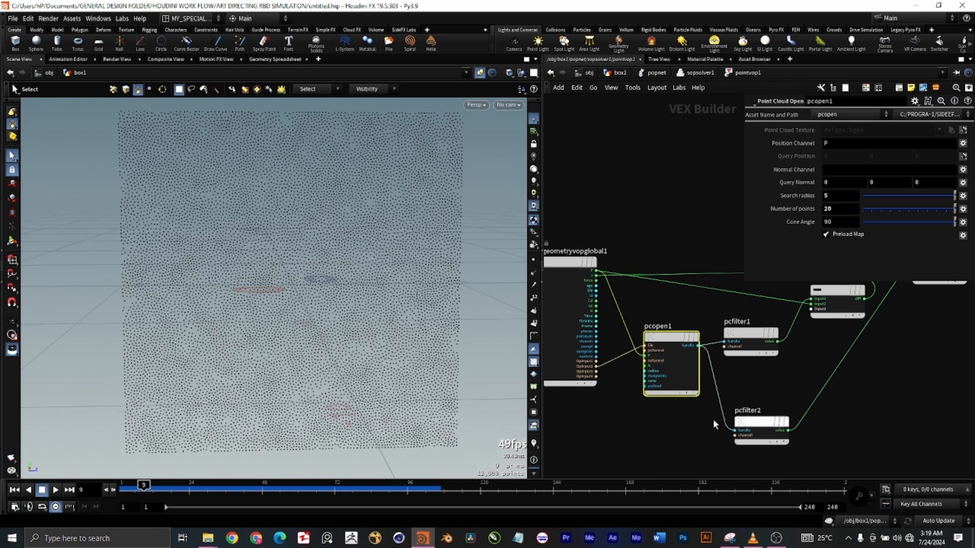
{"action": "left_click_drag", "start_coordinate": [669, 339], "coordinate": [664, 349]}
{"action": "middle_click_drag", "start_coordinate": [857, 442], "coordinate": [841, 434]}
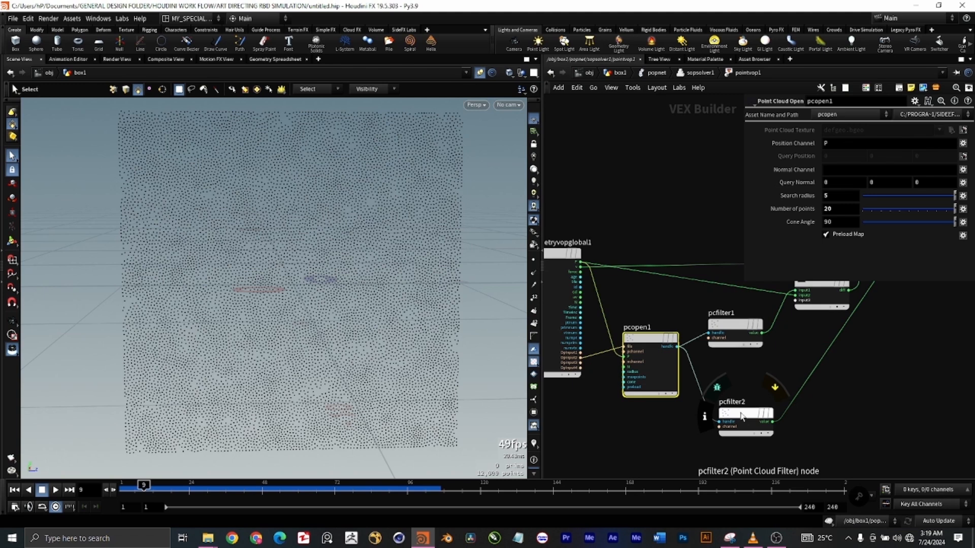
{"action": "left_click", "coordinate": [735, 325]}
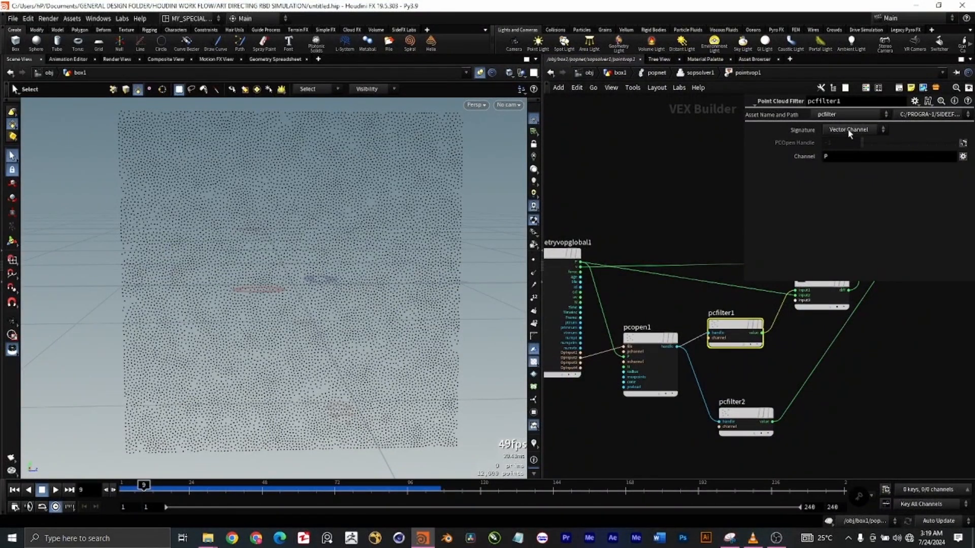
{"action": "left_click", "coordinate": [743, 417]}
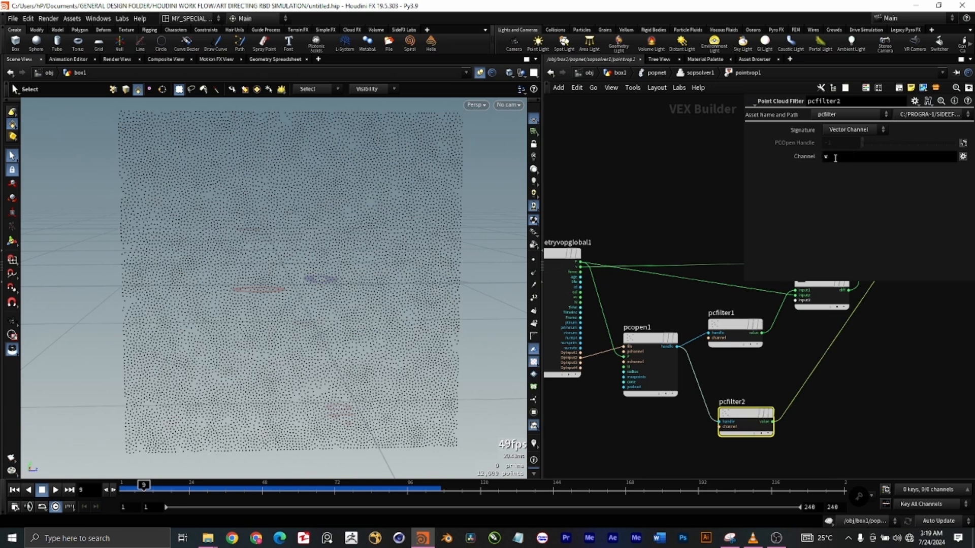
{"action": "mouse_move", "coordinate": [746, 332]}
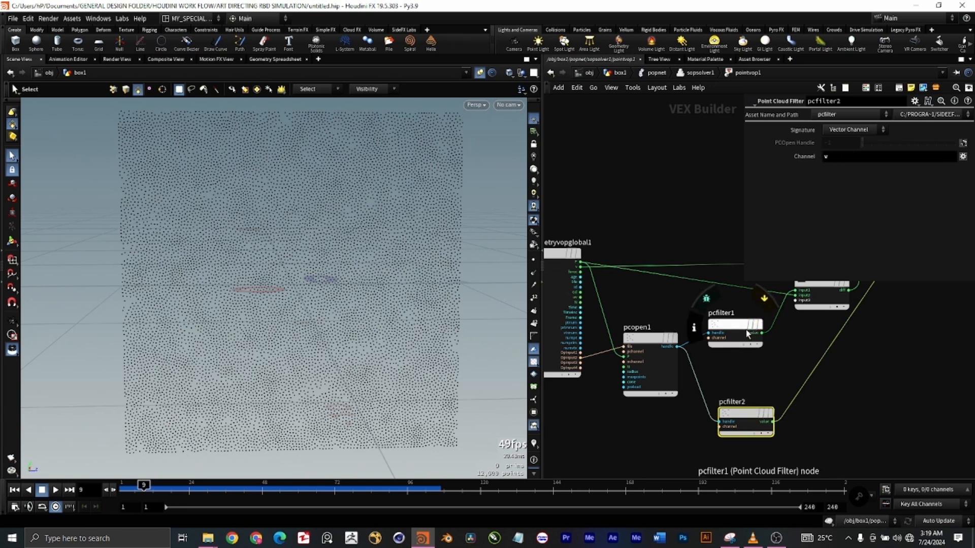
{"action": "left_click", "coordinate": [724, 326]}
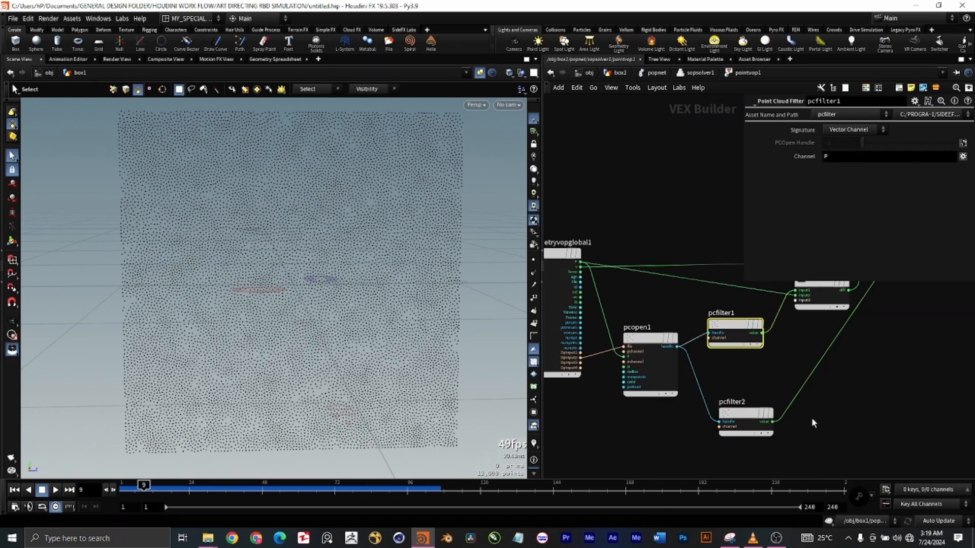
Select subtract1 and trace its inputs from pcfilter1 and the geometry globals, and its output to normalize1.
{"action": "middle_click_drag", "start_coordinate": [871, 415], "coordinate": [844, 452]}
{"action": "middle_click_drag", "start_coordinate": [872, 410], "coordinate": [844, 440]}
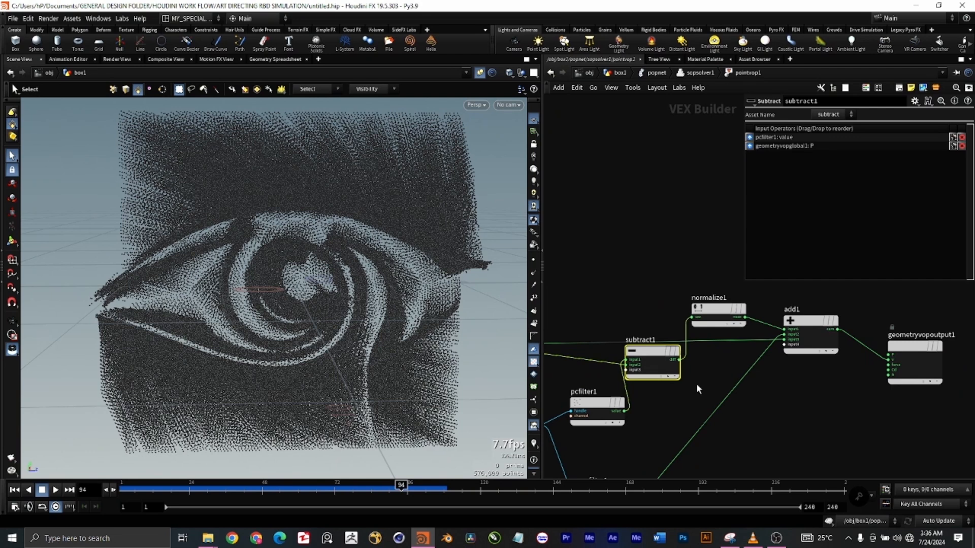
{"action": "middle_click_drag", "start_coordinate": [684, 400], "coordinate": [745, 383]}
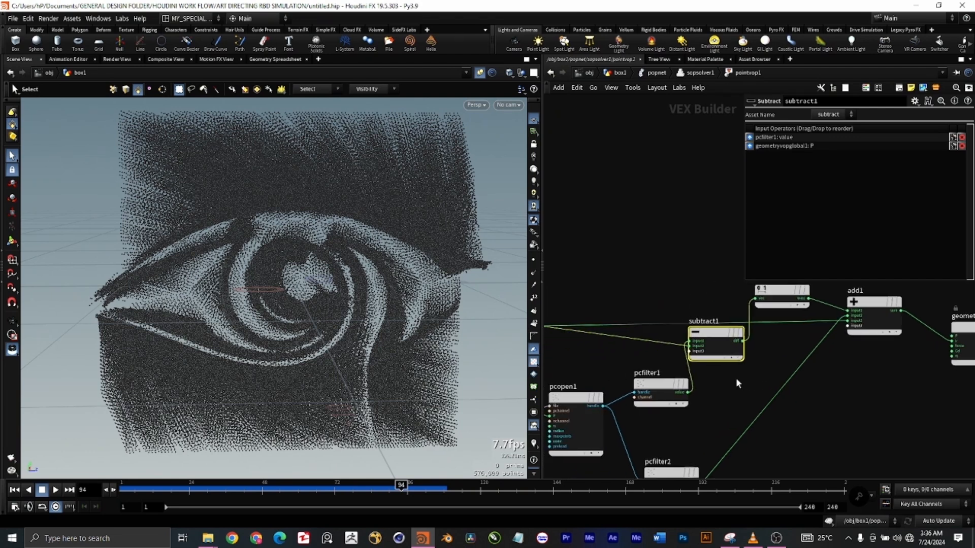
{"action": "scroll", "coordinate": [736, 378], "scroll_direction": "up", "scroll_amount": 2}
{"action": "scroll", "coordinate": [736, 377], "scroll_direction": "down", "scroll_amount": 3}
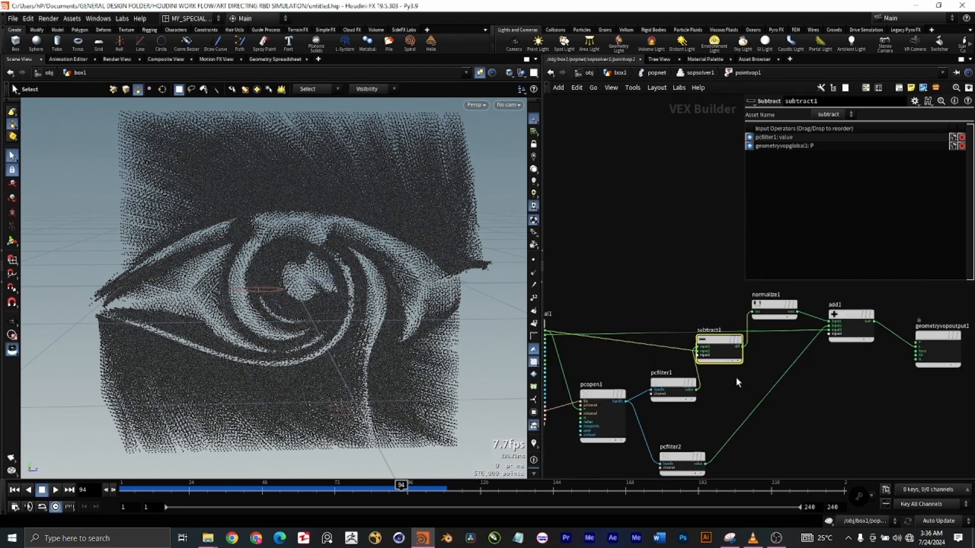
{"action": "middle_click_drag", "start_coordinate": [734, 382], "coordinate": [768, 376]}
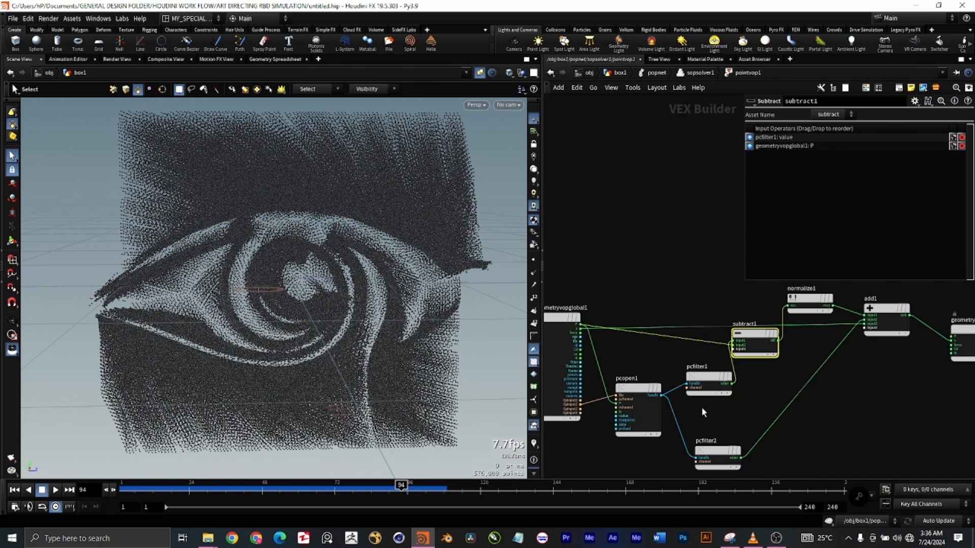
{"action": "middle_click_drag", "start_coordinate": [766, 379], "coordinate": [681, 391]}
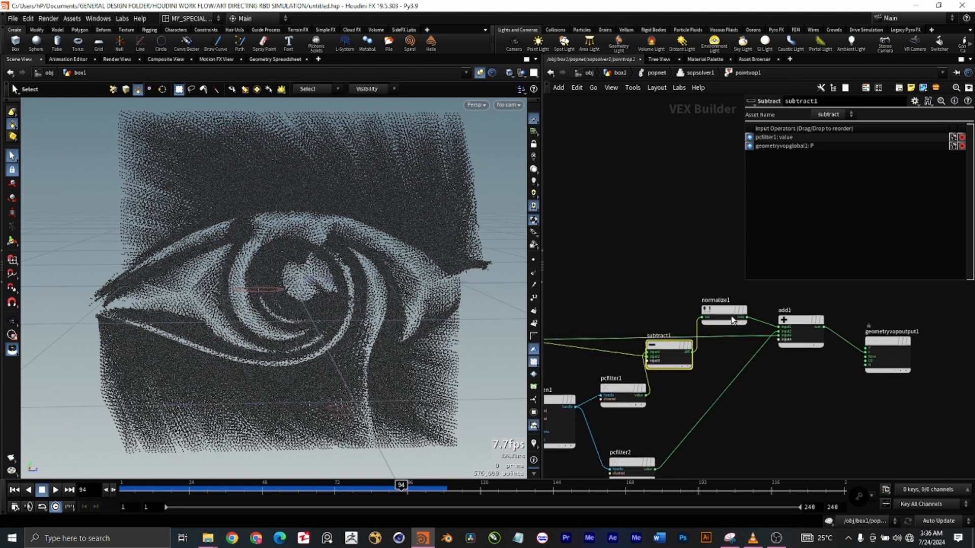
Inspect normalize1 and its path through add1 to the geometry output, and return to the sopsolver1 network.
{"action": "left_click", "coordinate": [724, 310]}
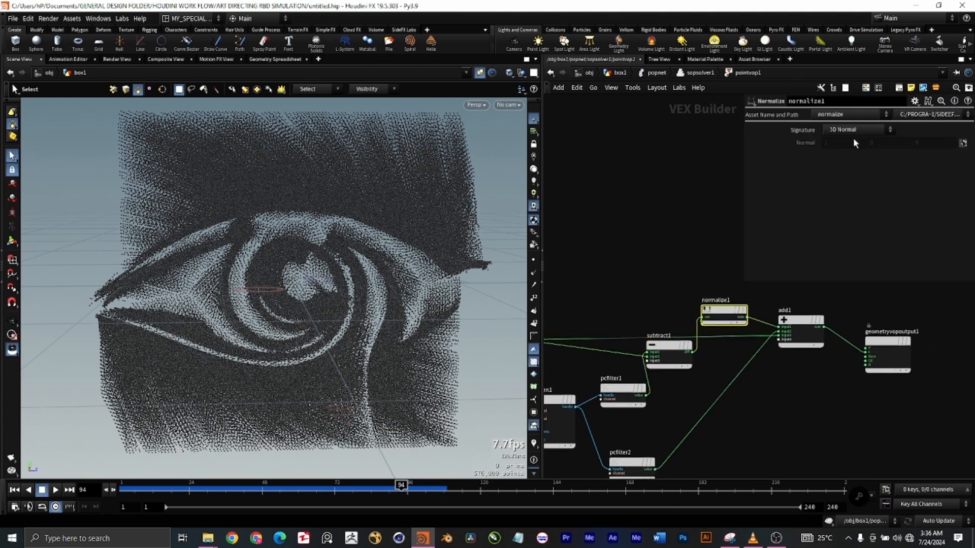
{"action": "middle_click_drag", "start_coordinate": [824, 391], "coordinate": [733, 370]}
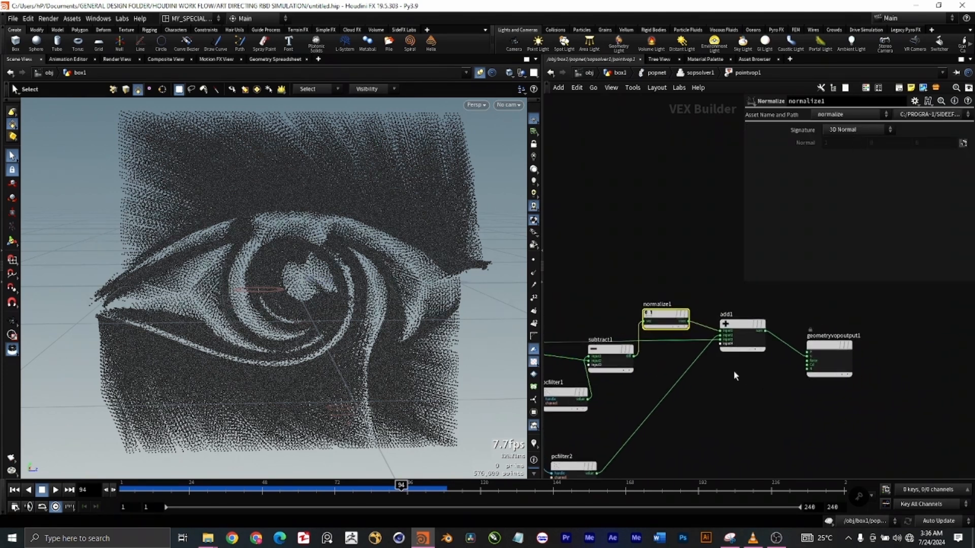
{"action": "scroll", "coordinate": [734, 351], "scroll_direction": "up", "scroll_amount": 2}
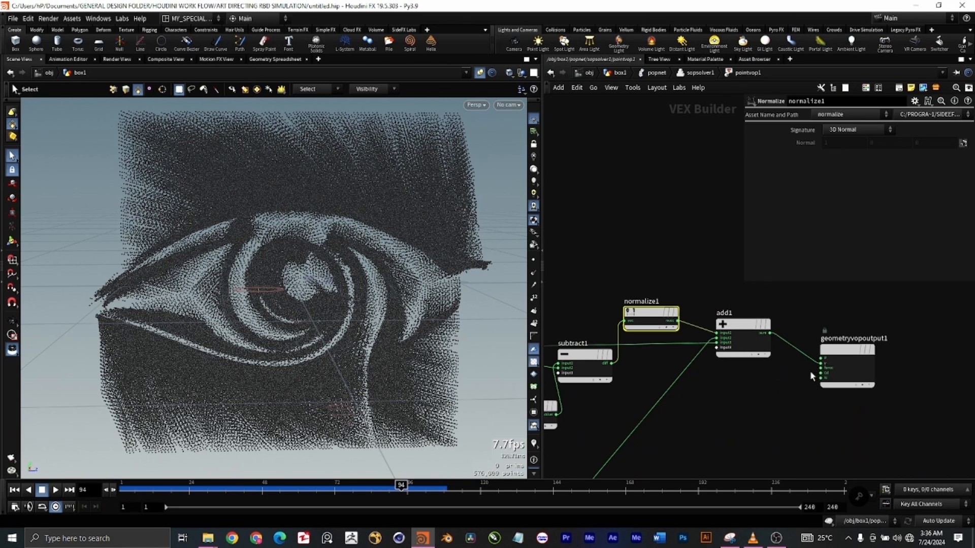
{"action": "scroll", "coordinate": [745, 422], "scroll_direction": "down", "scroll_amount": 5}
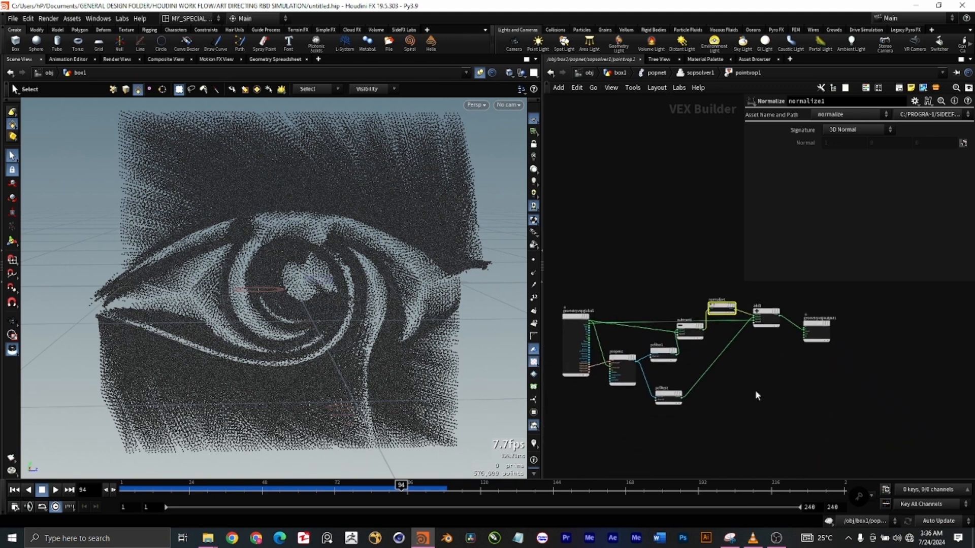
{"action": "left_click", "coordinate": [698, 72]}
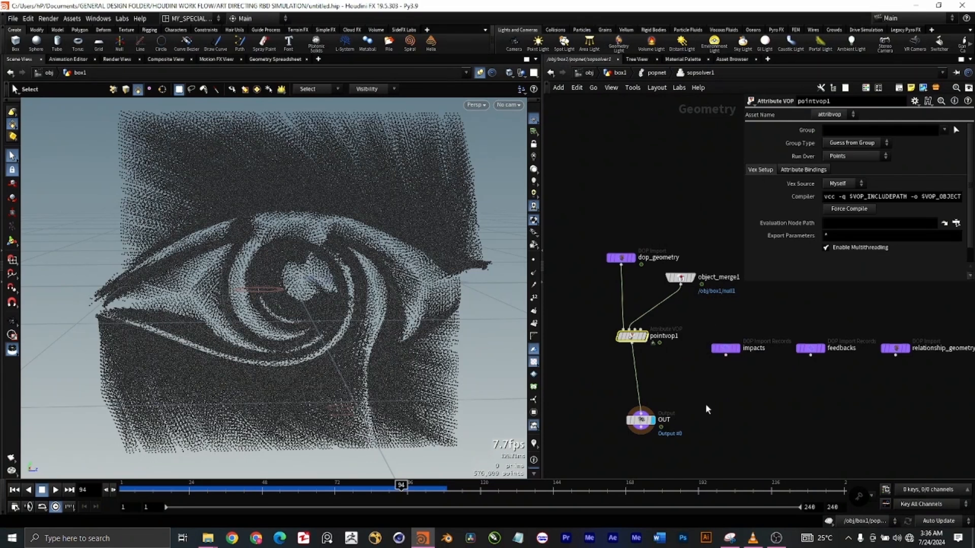
{"action": "left_click", "coordinate": [777, 539]}
{"action": "left_click", "coordinate": [863, 435]}
{"action": "mouse_move", "coordinate": [729, 539]}
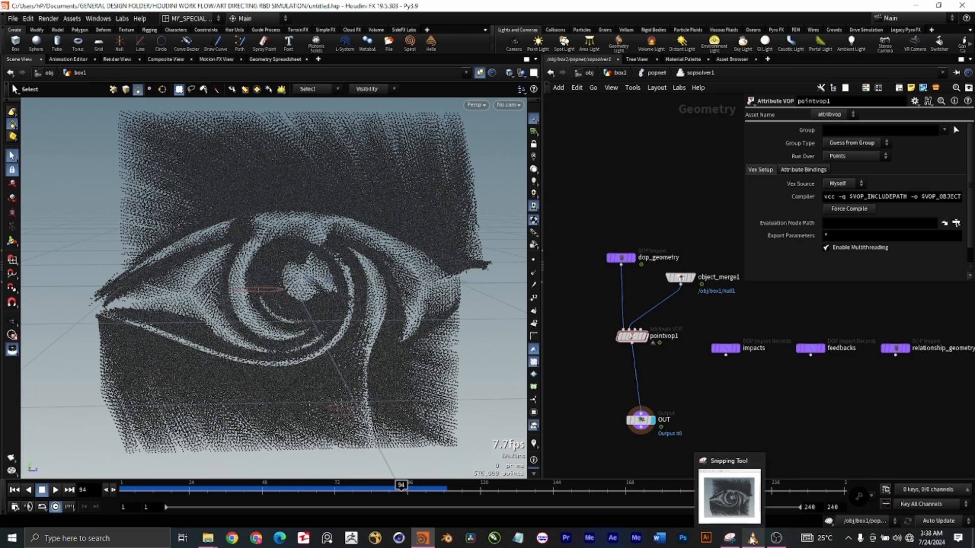
{"action": "left_click", "coordinate": [777, 539]}
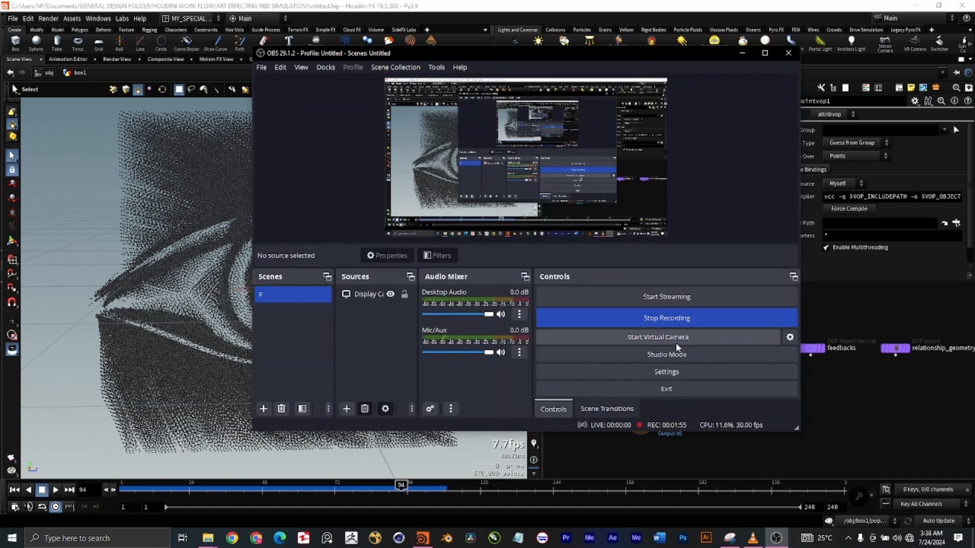
{"action": "left_click", "coordinate": [776, 539]}
{"action": "left_click", "coordinate": [730, 540]}
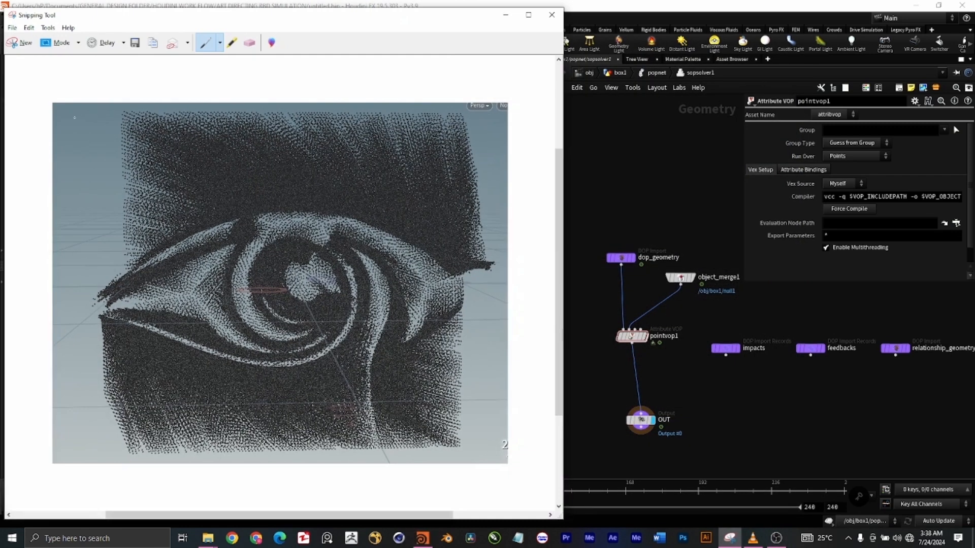
{"action": "left_click", "coordinate": [506, 15]}
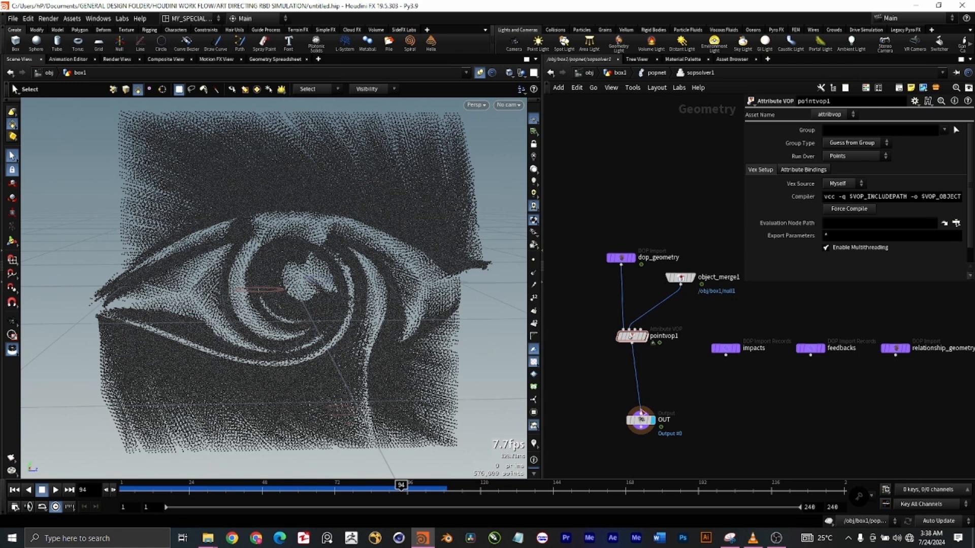
Go back up to the popnet network and scrub through the early frames to frame 22 to review the particle motion.
{"action": "left_click", "coordinate": [650, 74]}
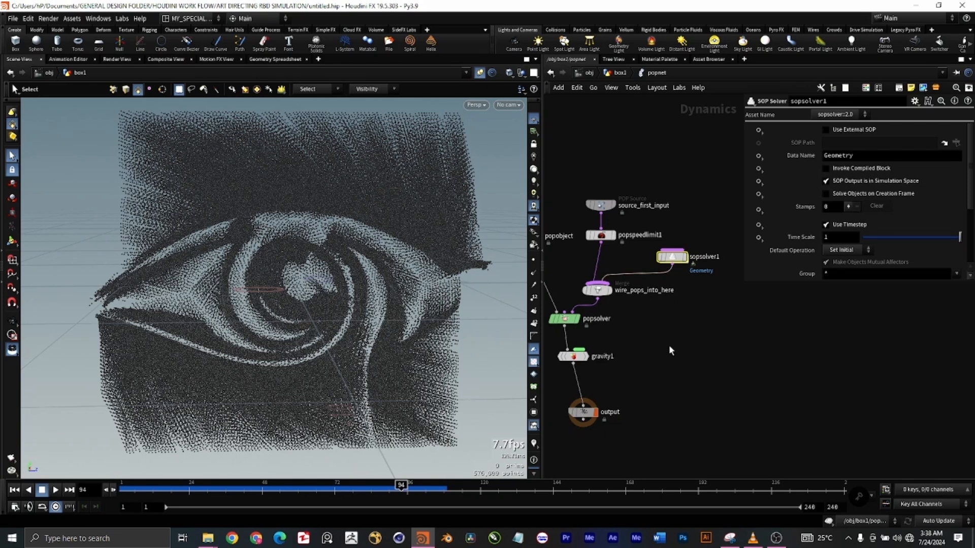
{"action": "left_click", "coordinate": [147, 489]}
{"action": "mouse_move", "coordinate": [147, 490]}
{"action": "left_mouse_down"}
{"action": "mouse_move", "coordinate": [262, 488]}
{"action": "mouse_move", "coordinate": [183, 481]}
{"action": "left_mouse_up"}
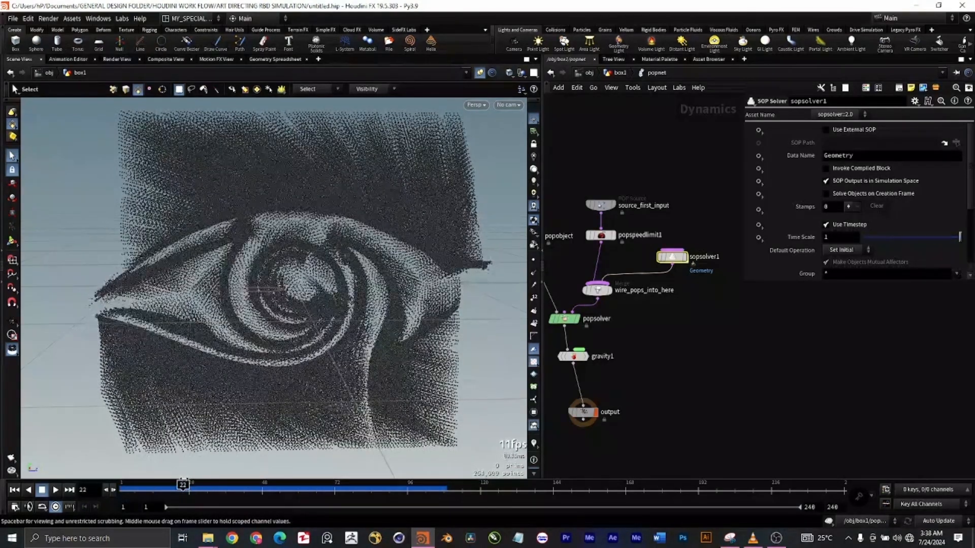